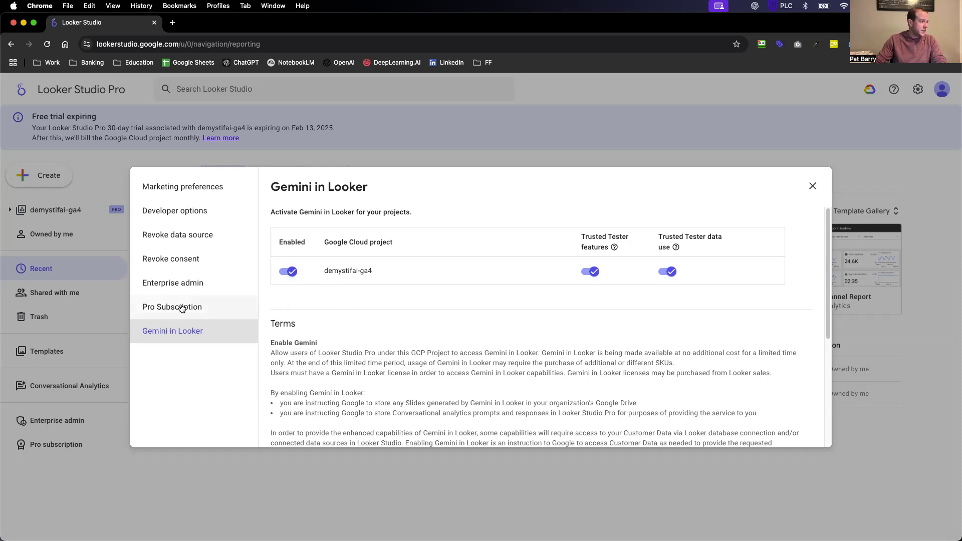
Step: View the Pro Subscription settings and the form for adding a subscription to a Google Cloud project, then close the settings
{"action": "left_click", "coordinate": [183, 307]}
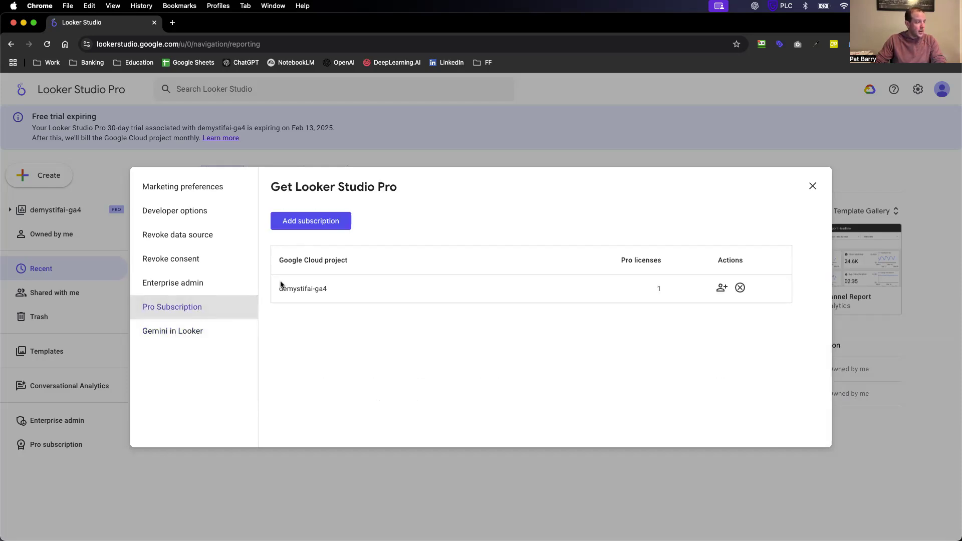
{"action": "left_click", "coordinate": [320, 221]}
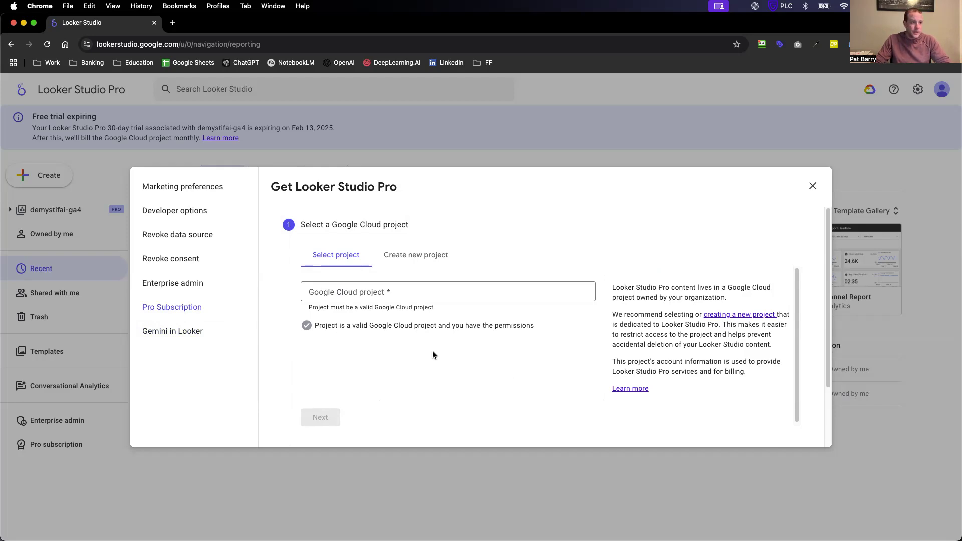
{"action": "left_click", "coordinate": [812, 186]}
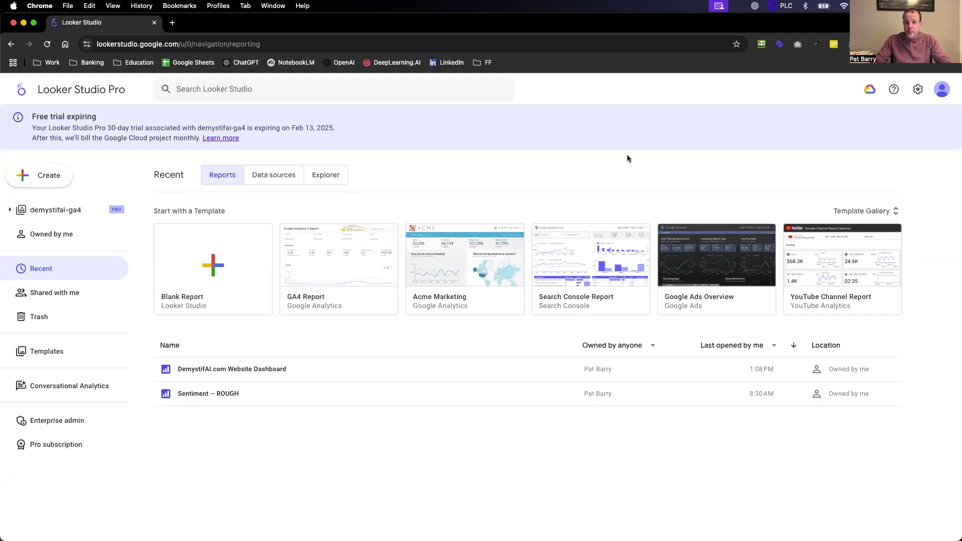
Step: Open the DemystifAI.com Website Dashboard report and review its scorecards, charts and page path table
{"action": "left_click", "coordinate": [274, 369]}
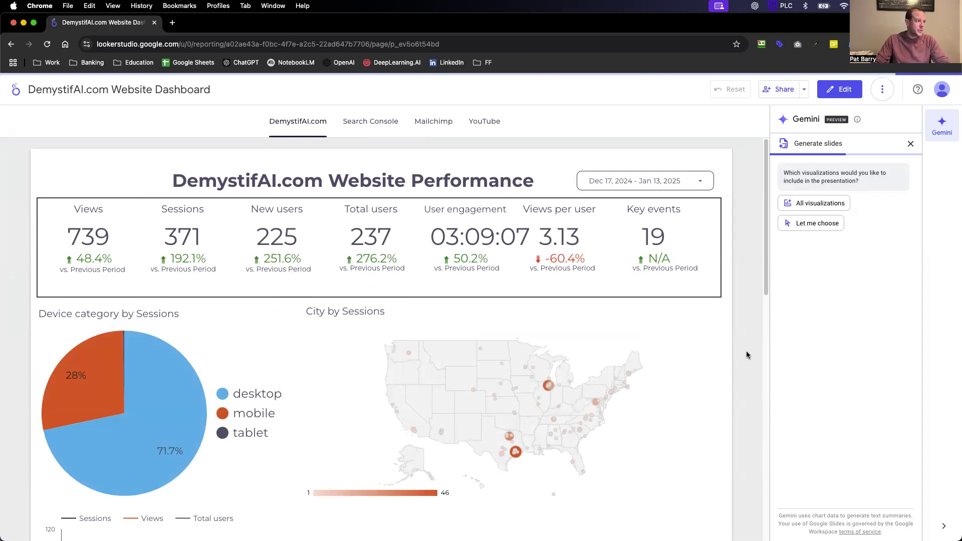
{"action": "scroll", "coordinate": [745, 355], "scroll_direction": "down", "scroll_amount": 1}
{"action": "scroll", "coordinate": [746, 354], "scroll_direction": "down", "scroll_amount": 10}
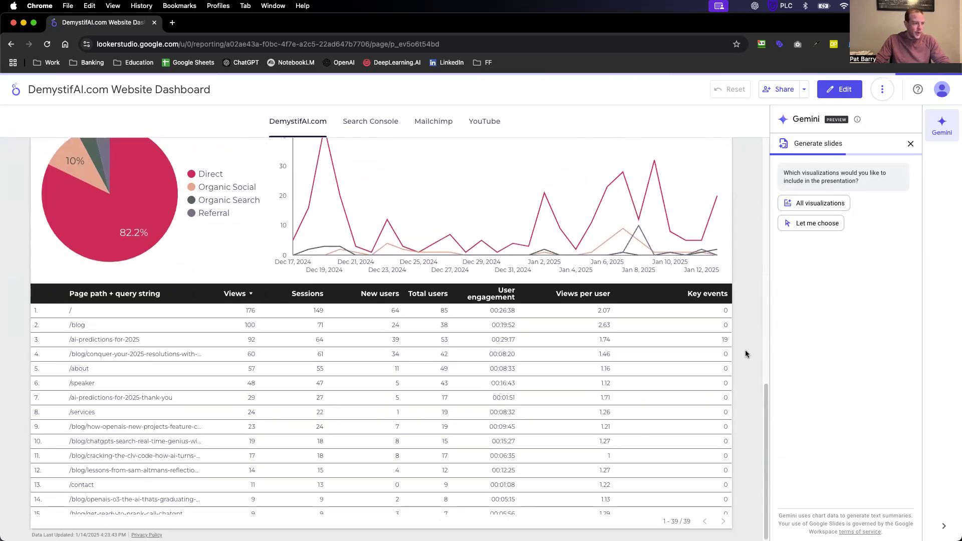
{"action": "scroll", "coordinate": [745, 350], "scroll_direction": "up", "scroll_amount": 15}
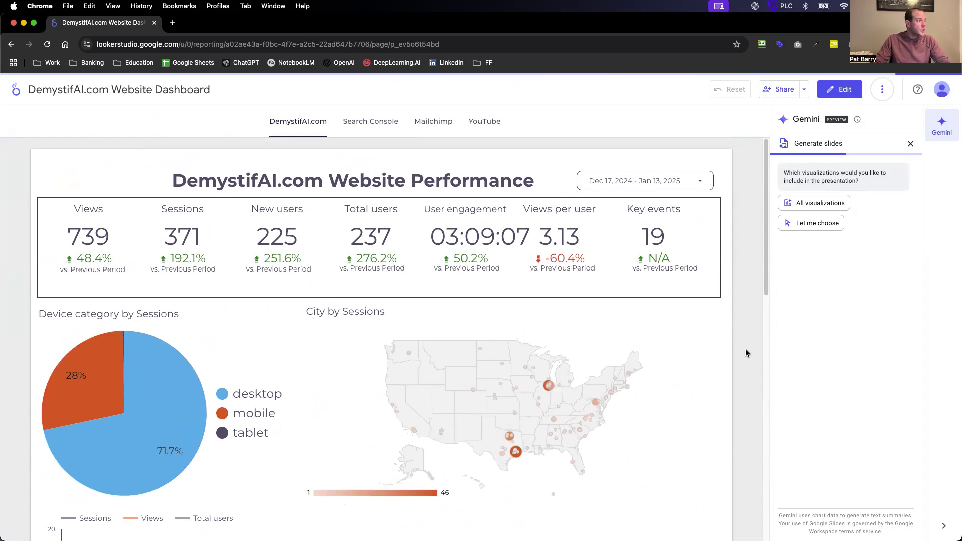
{"action": "scroll", "coordinate": [745, 352], "scroll_direction": "down", "scroll_amount": 8}
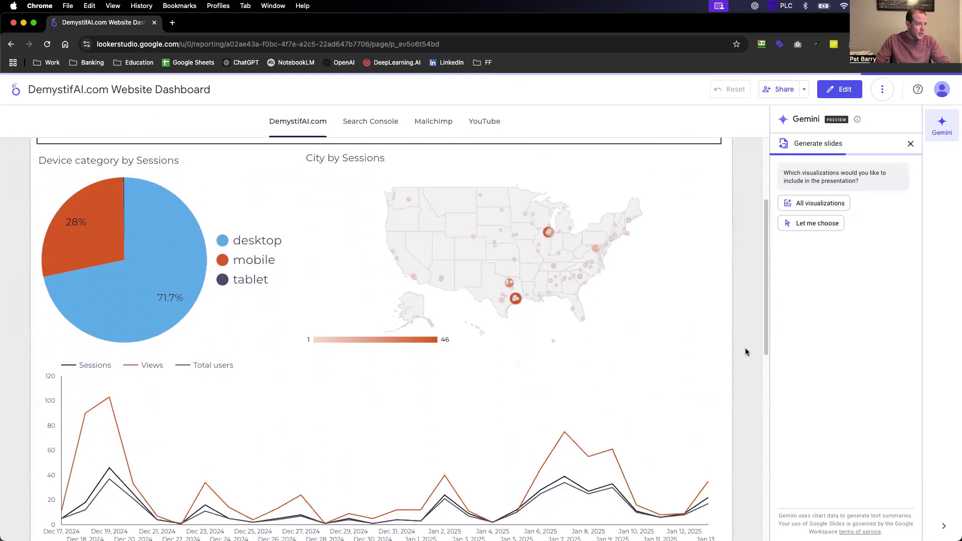
{"action": "scroll", "coordinate": [745, 352], "scroll_direction": "down", "scroll_amount": 5}
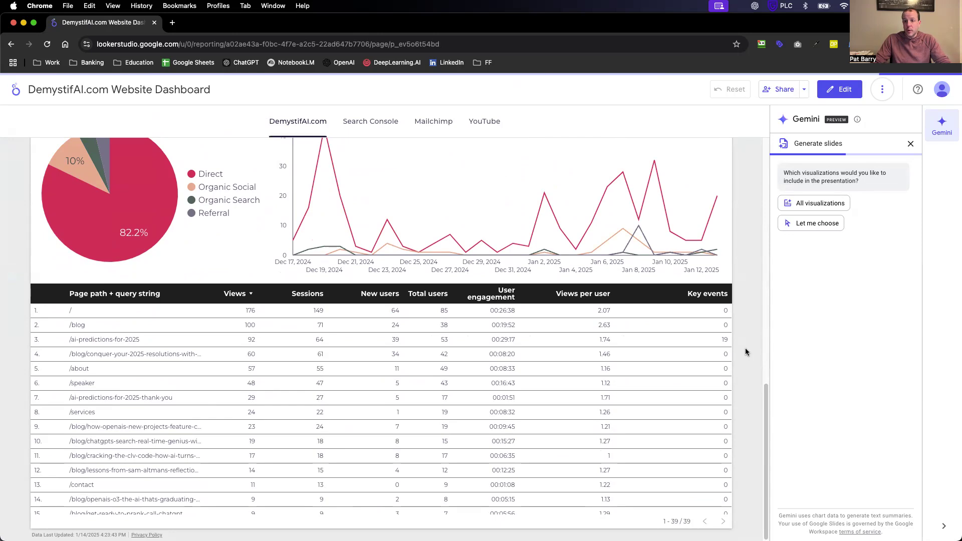
{"action": "scroll", "coordinate": [745, 352], "scroll_direction": "up", "scroll_amount": 2}
{"action": "scroll", "coordinate": [745, 351], "scroll_direction": "up", "scroll_amount": 10}
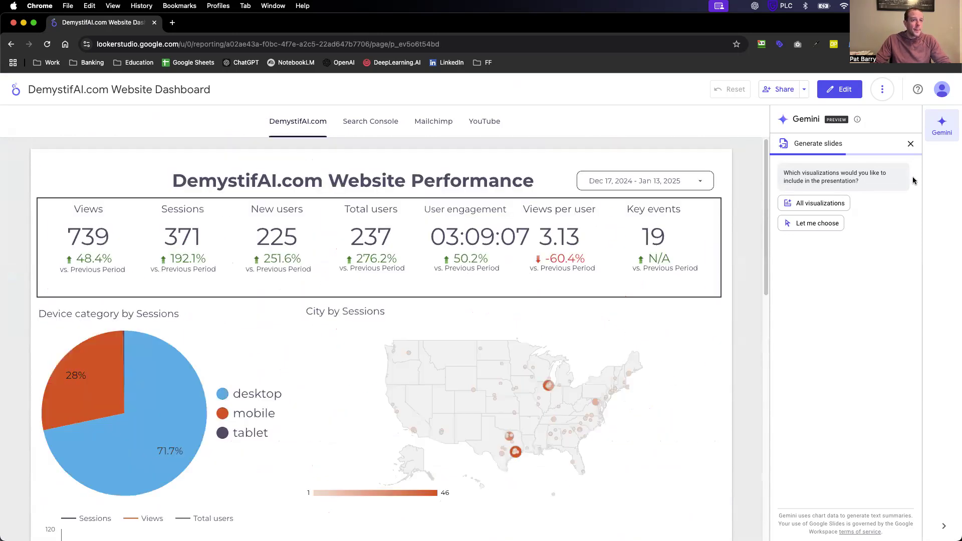
Step: Generate a slide presentation with Gemini that includes all visualizations of the report
{"action": "left_click", "coordinate": [944, 131]}
{"action": "left_click", "coordinate": [945, 133]}
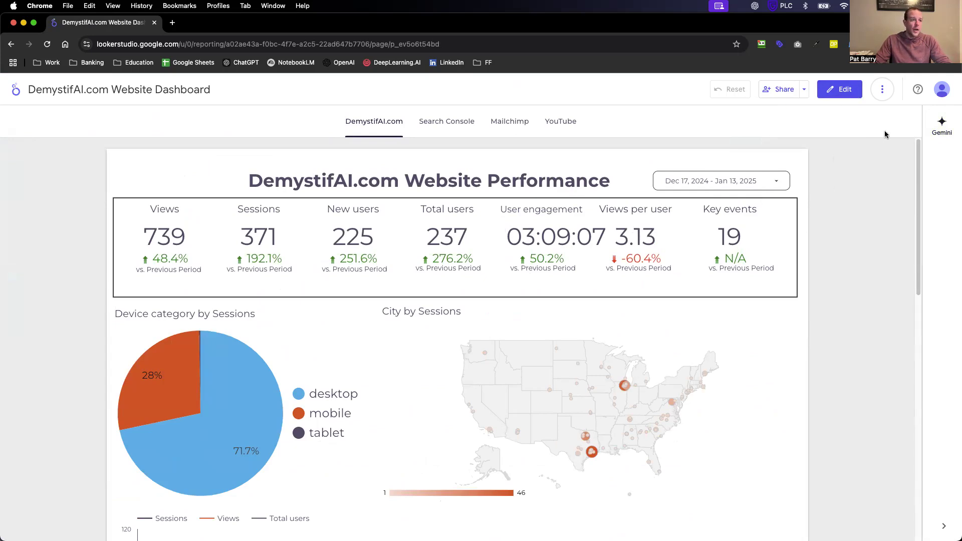
{"action": "left_click", "coordinate": [942, 123]}
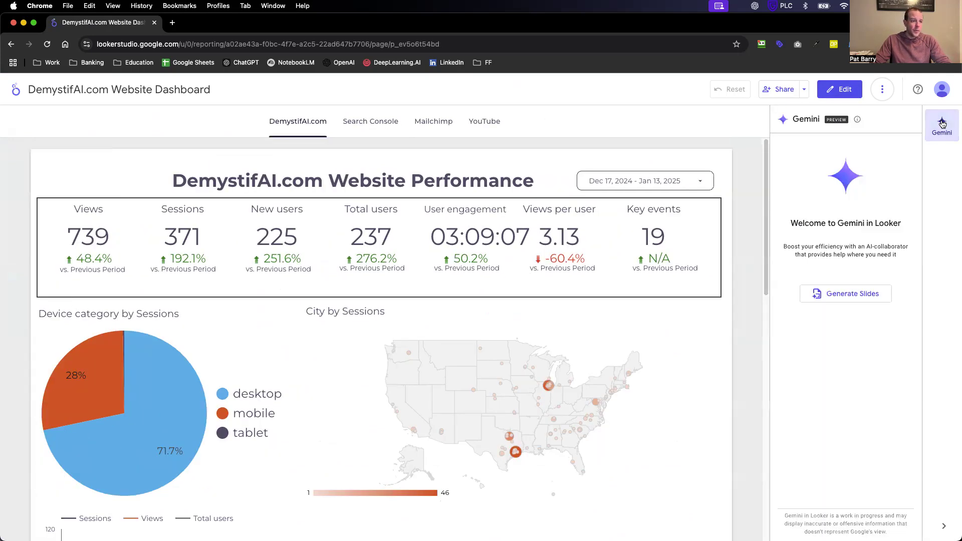
{"action": "left_click", "coordinate": [862, 295]}
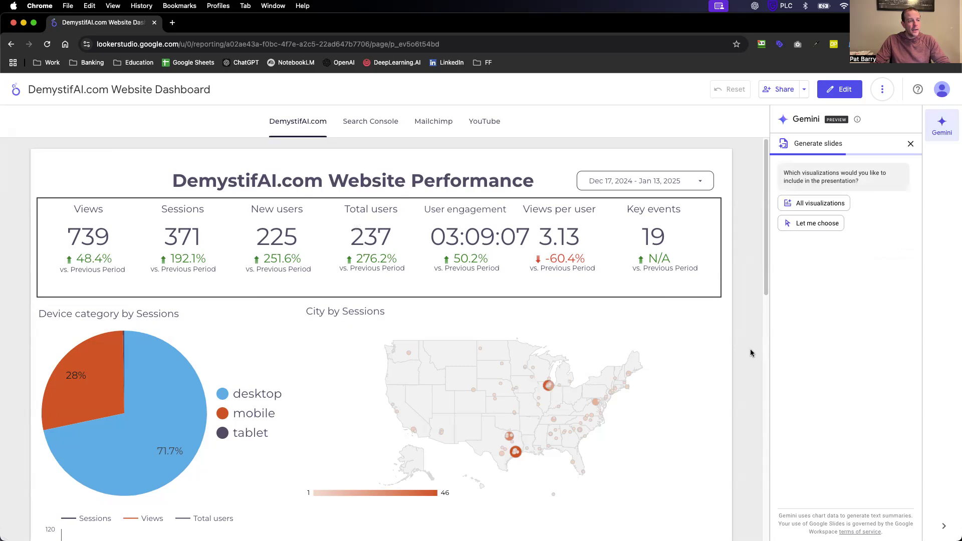
{"action": "left_click", "coordinate": [832, 202]}
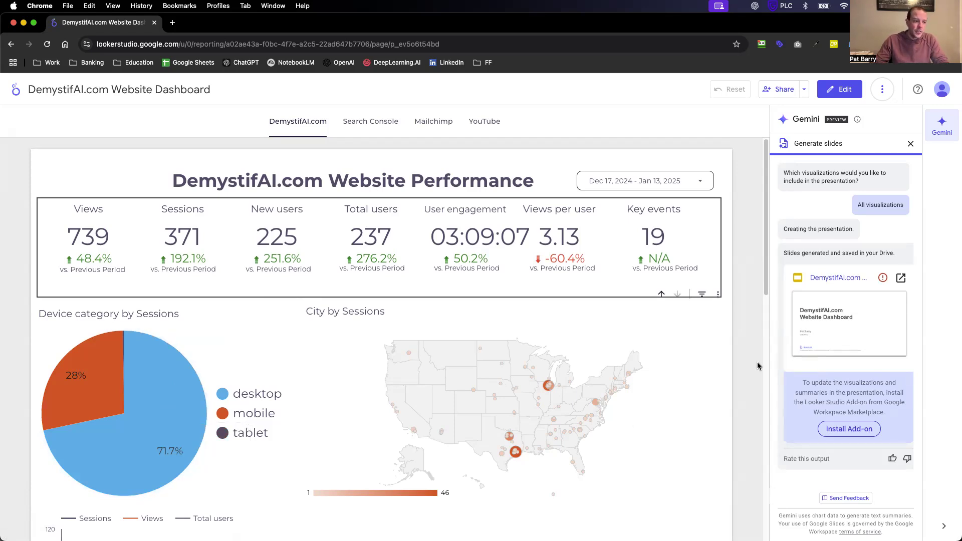
Step: Open the generated presentation and inspect the title slide and the device category slide with its heading
{"action": "left_click", "coordinate": [847, 278]}
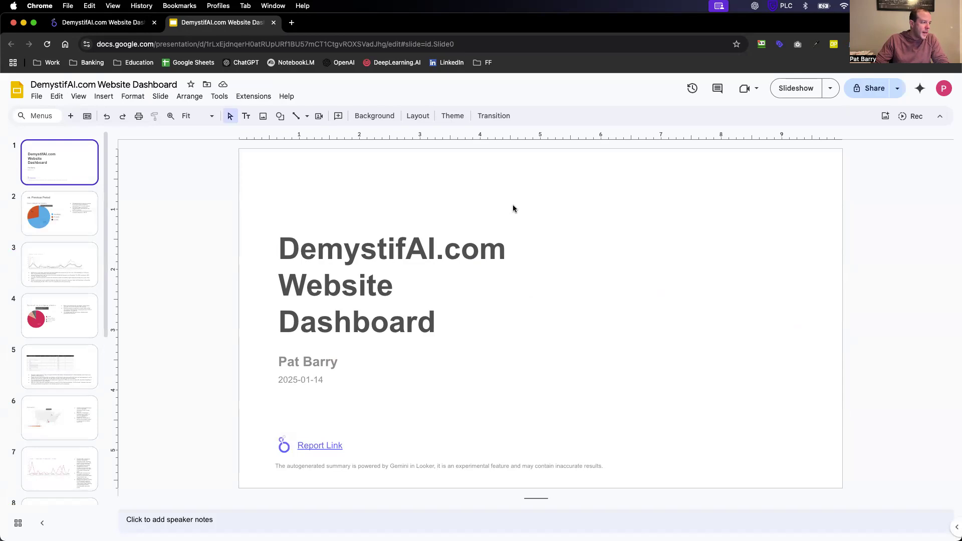
{"action": "left_click", "coordinate": [437, 323]}
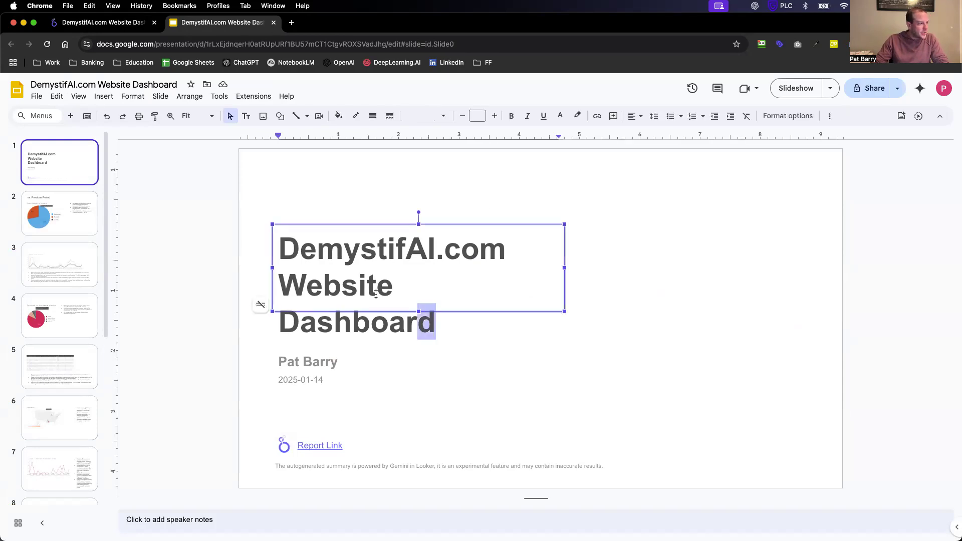
{"action": "left_click_drag", "start_coordinate": [437, 323], "coordinate": [284, 246]}
{"action": "left_click", "coordinate": [468, 361]}
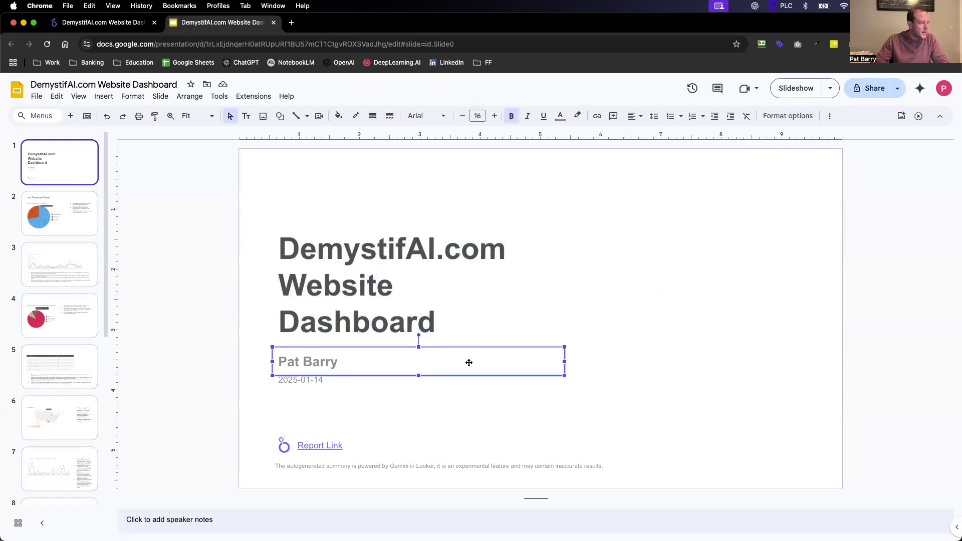
{"action": "left_click", "coordinate": [64, 218]}
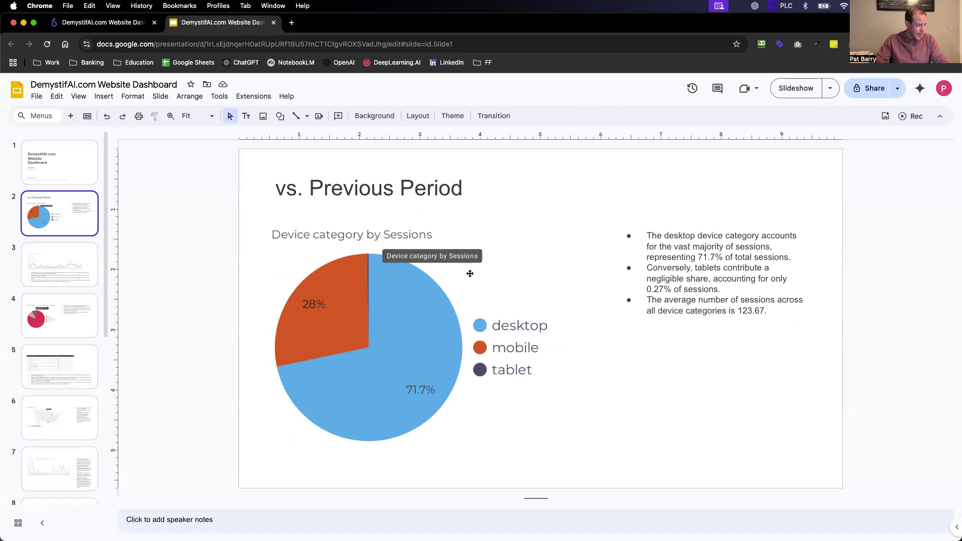
{"action": "left_click", "coordinate": [420, 193]}
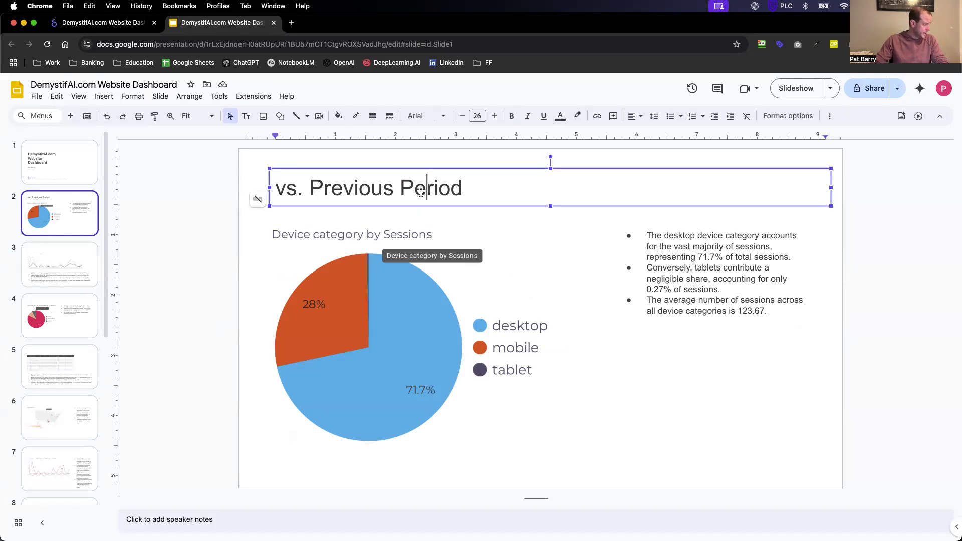
Step: On slide 3, enlarge the sessions, views and total users line chart to span nearly the full slide width
{"action": "left_click", "coordinate": [72, 282]}
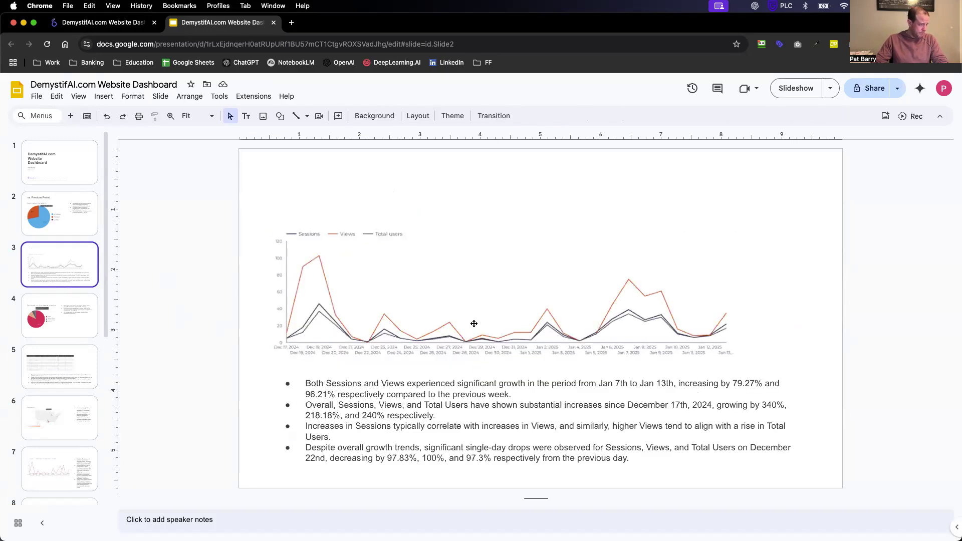
{"action": "left_click", "coordinate": [480, 393]}
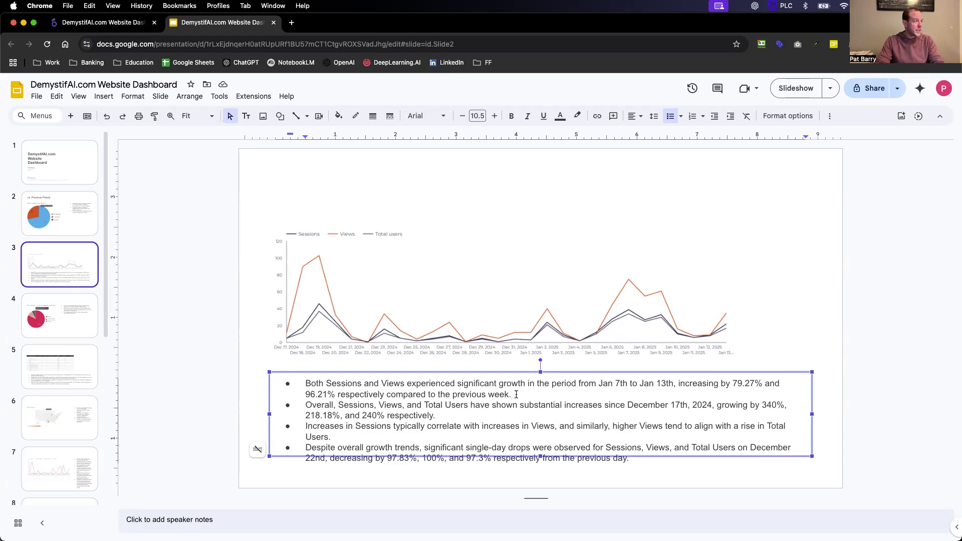
{"action": "left_click", "coordinate": [546, 255]}
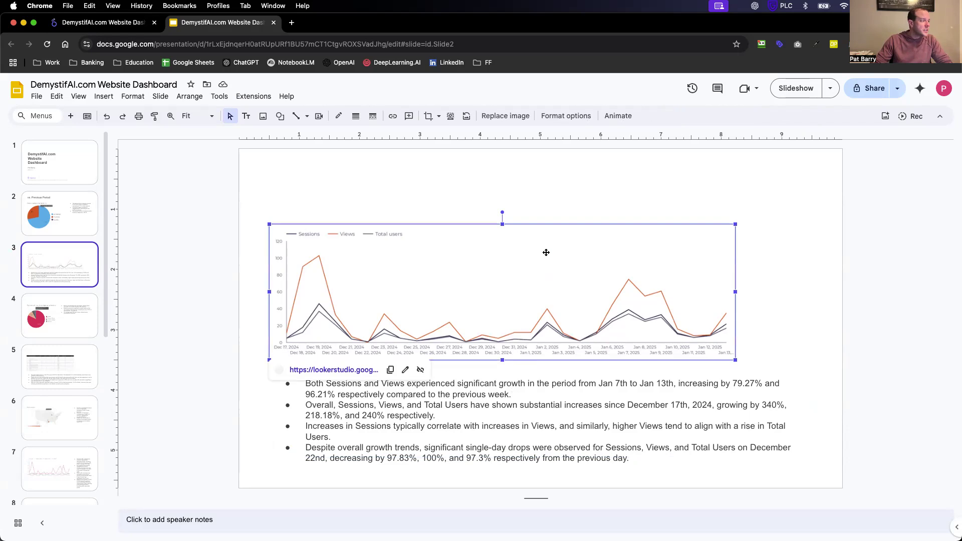
{"action": "left_click_drag", "start_coordinate": [735, 224], "coordinate": [806, 199]}
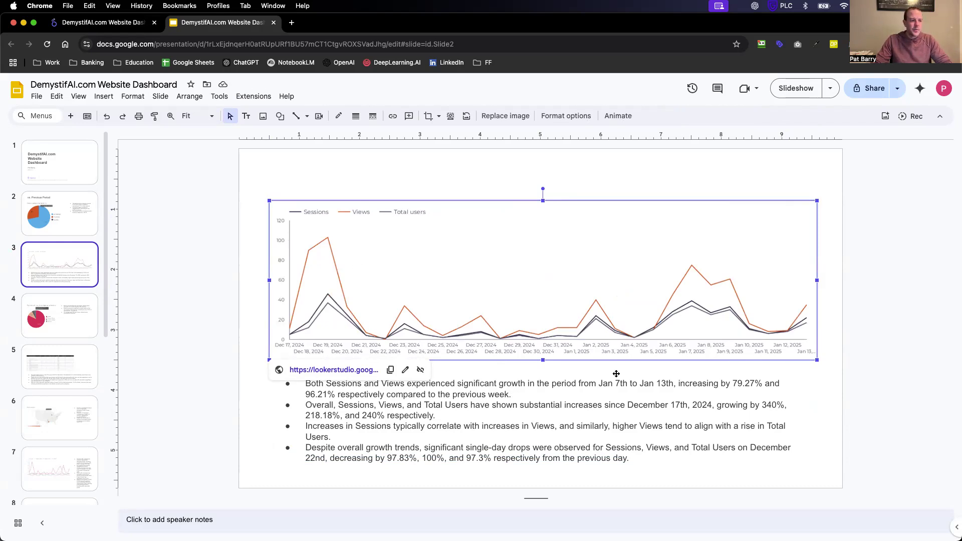
{"action": "left_click", "coordinate": [821, 389]}
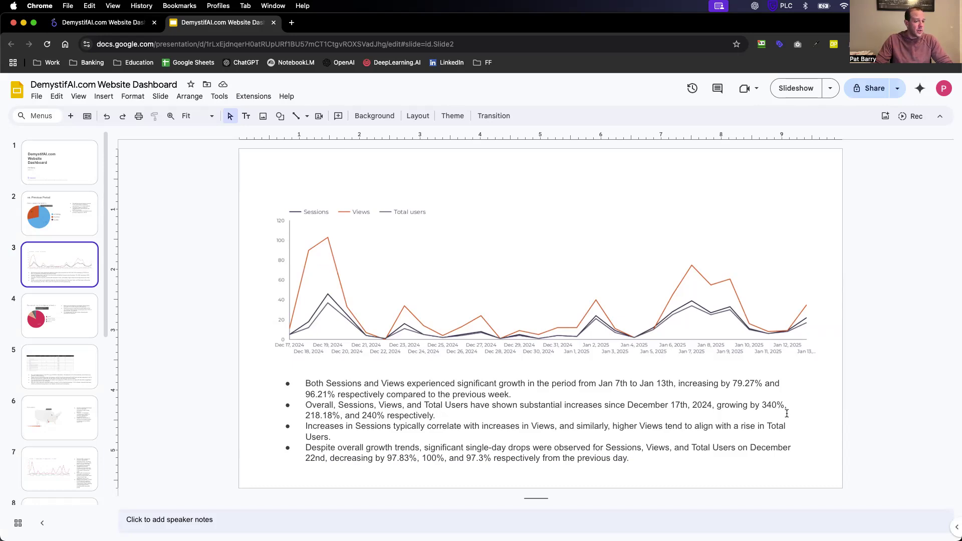
Step: Return to the Looker Studio report, close slide generation, and open Conversational Analytics from the home page
{"action": "left_click", "coordinate": [123, 23]}
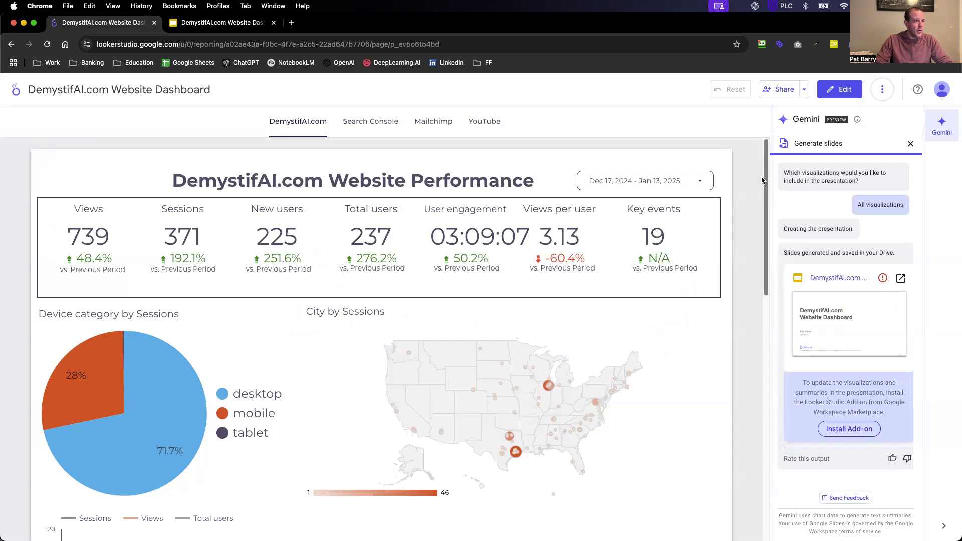
{"action": "left_click", "coordinate": [911, 144]}
{"action": "left_click", "coordinate": [20, 90]}
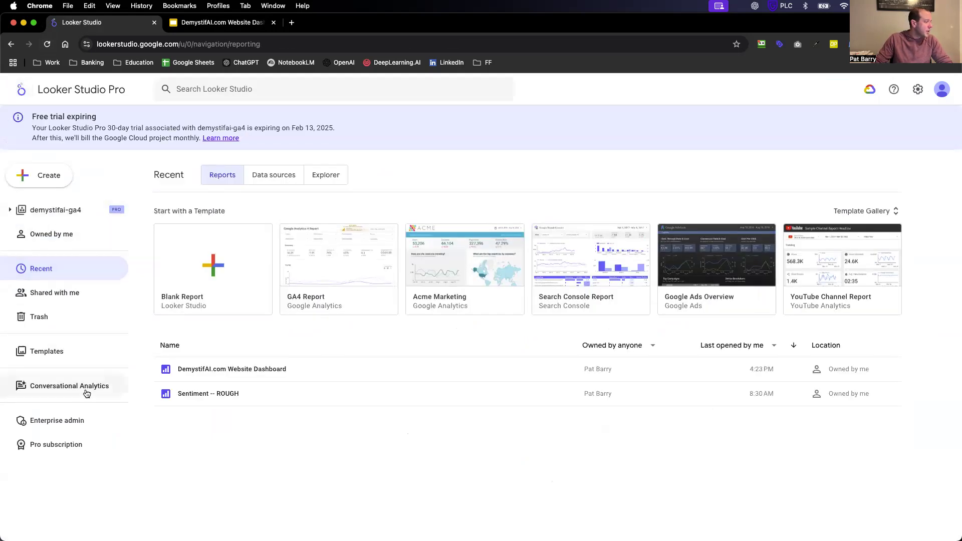
{"action": "left_click", "coordinate": [71, 387]}
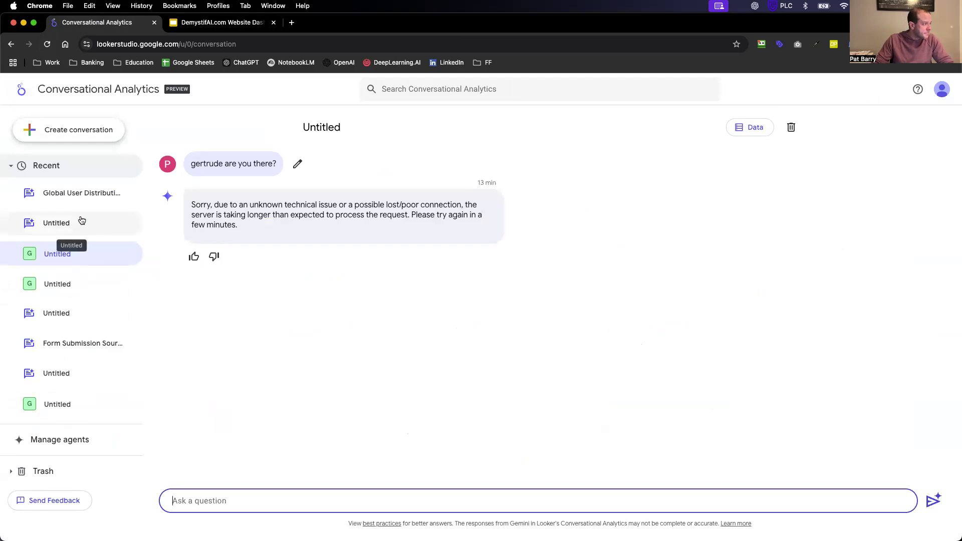
Step: View the settings of the Gertrude the GA4 Data Expert agent and return to the agent list
{"action": "left_click", "coordinate": [73, 440]}
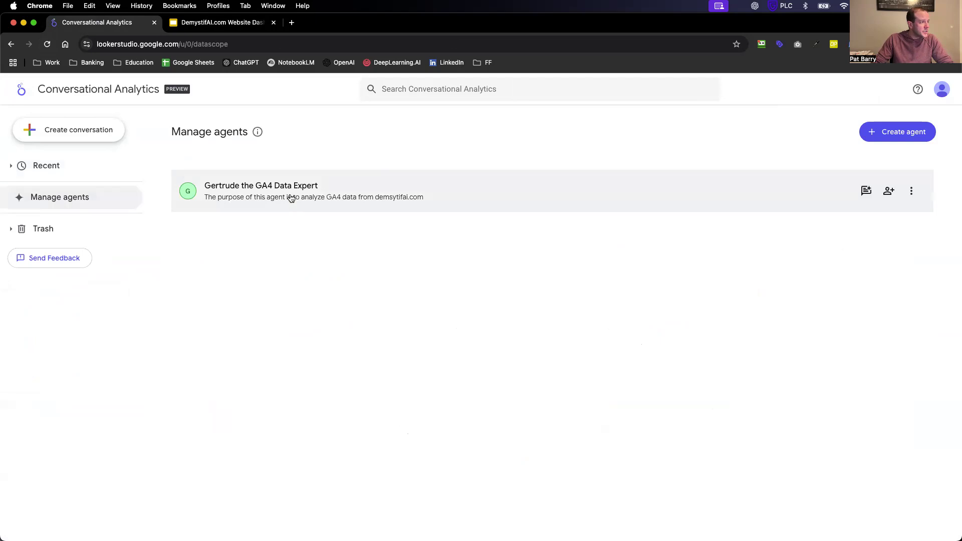
{"action": "left_click", "coordinate": [290, 198]}
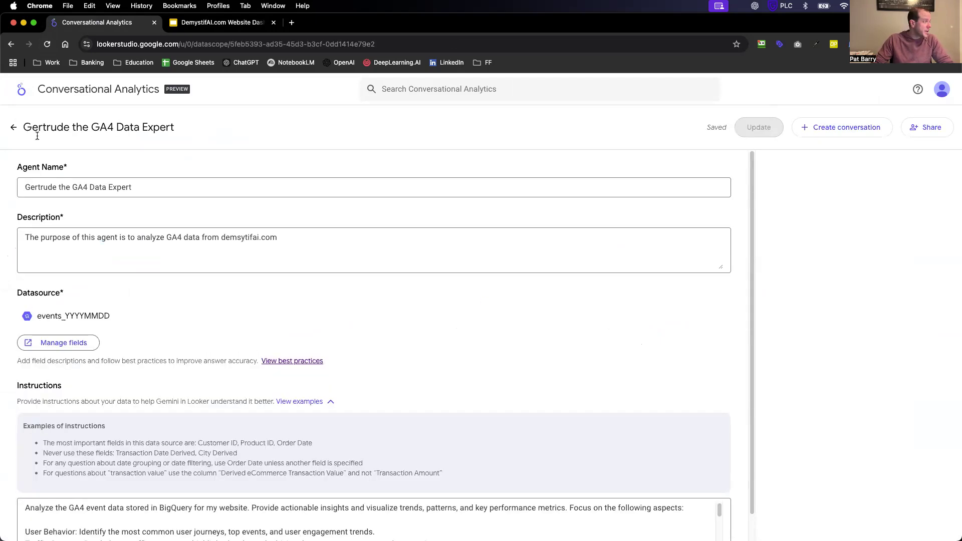
{"action": "left_click", "coordinate": [14, 128]}
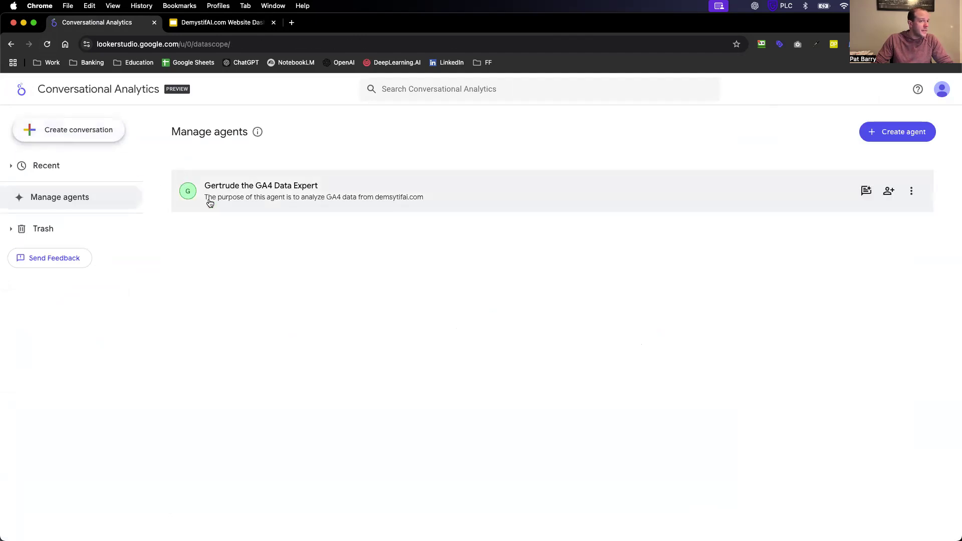
Step: Start a conversation with the Gertrude the GA4 Data Expert agent and ask "hey gerturde are you there?"
{"action": "left_click", "coordinate": [25, 166]}
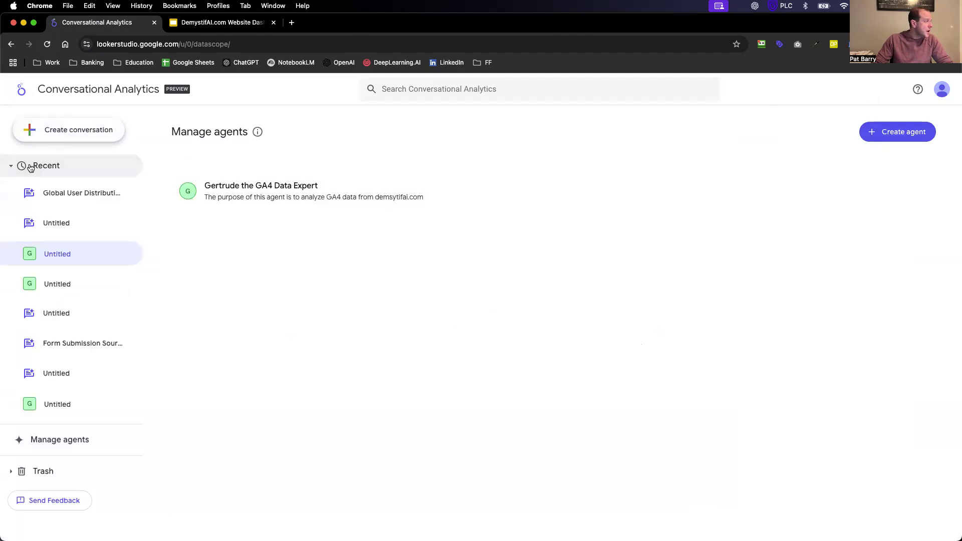
{"action": "left_click", "coordinate": [57, 252]}
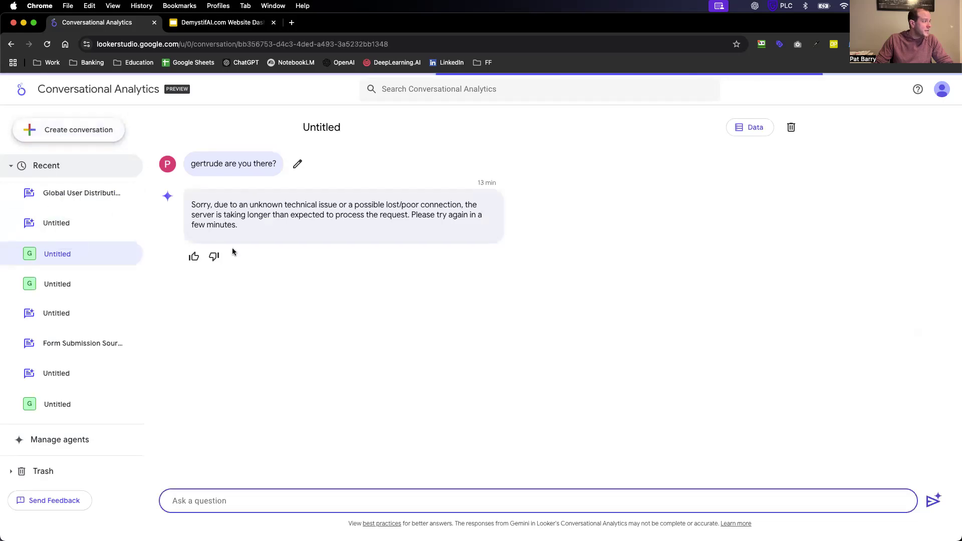
{"action": "left_click", "coordinate": [488, 256]}
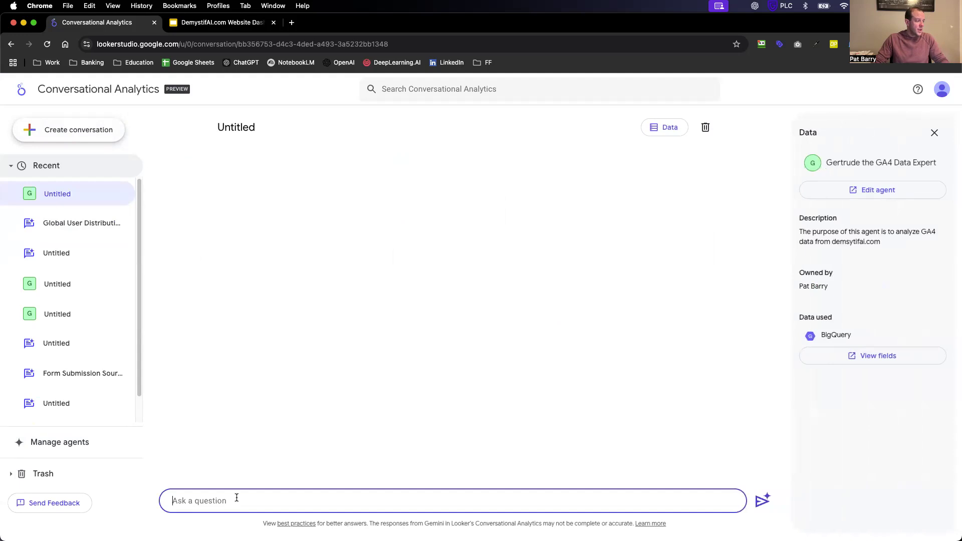
{"action": "type", "text": "hey gerturde are you there?"}
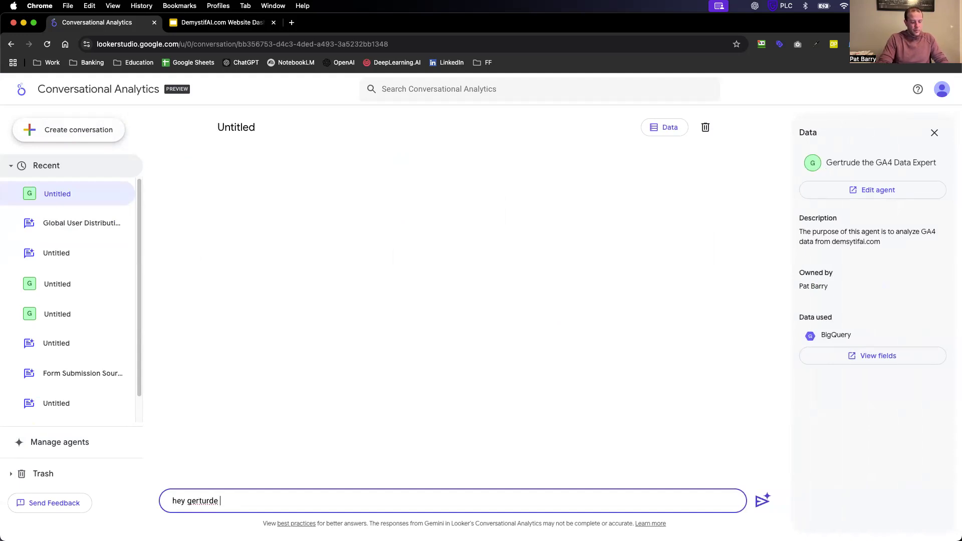
{"action": "key", "text": "Return"}
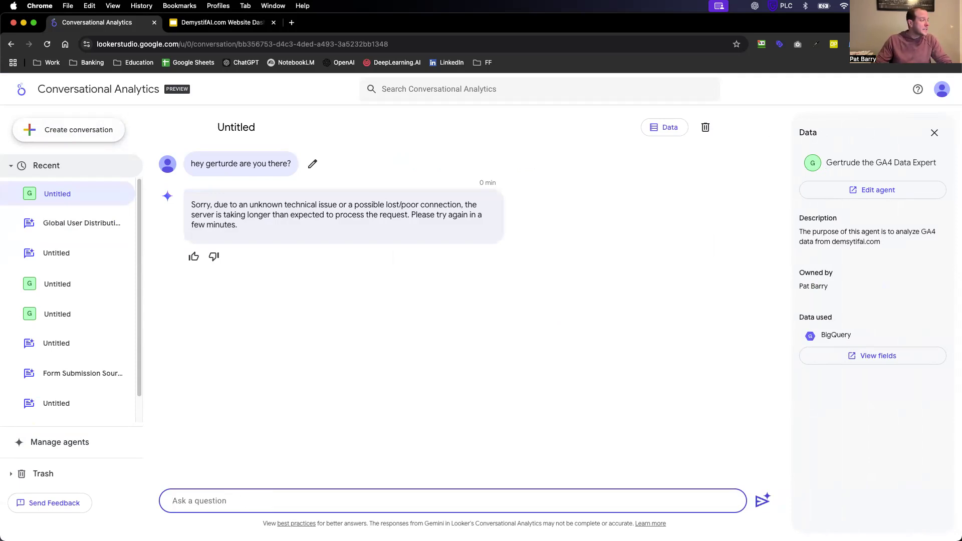
Step: Open the Global User Distribution conversation and review its answers on the country with the most users and daily unique users this year
{"action": "left_click", "coordinate": [82, 223]}
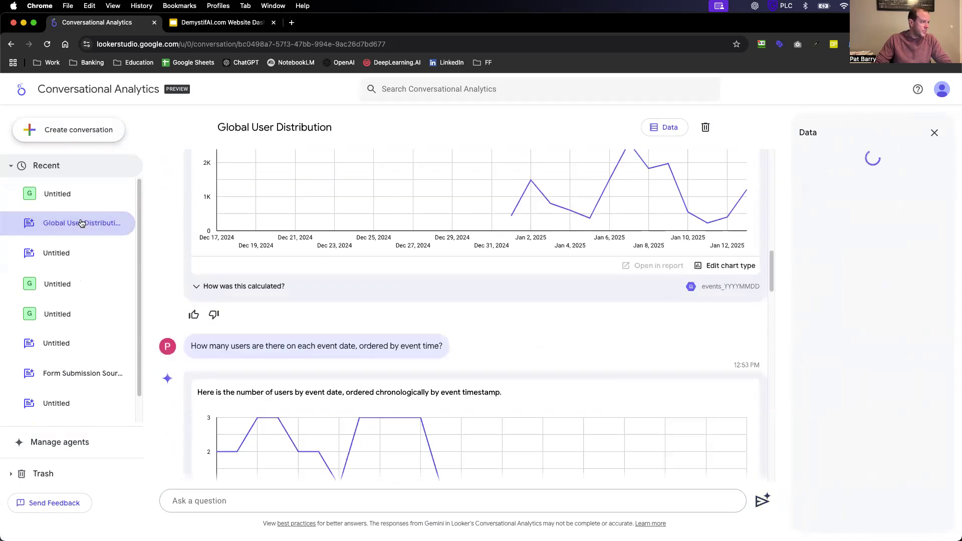
{"action": "scroll", "coordinate": [544, 395], "scroll_direction": "up", "scroll_amount": 15}
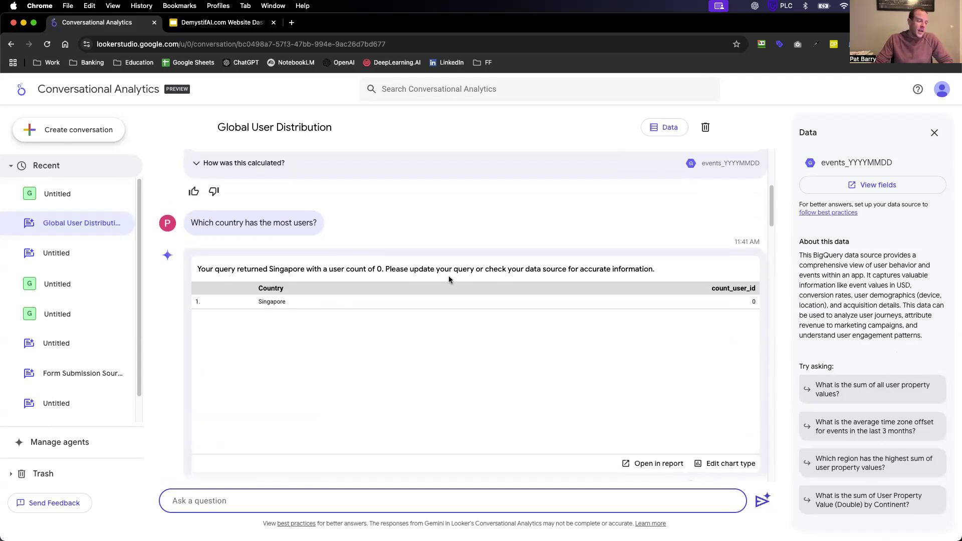
{"action": "scroll", "coordinate": [448, 279], "scroll_direction": "down", "scroll_amount": 4}
{"action": "scroll", "coordinate": [448, 280], "scroll_direction": "down", "scroll_amount": 1}
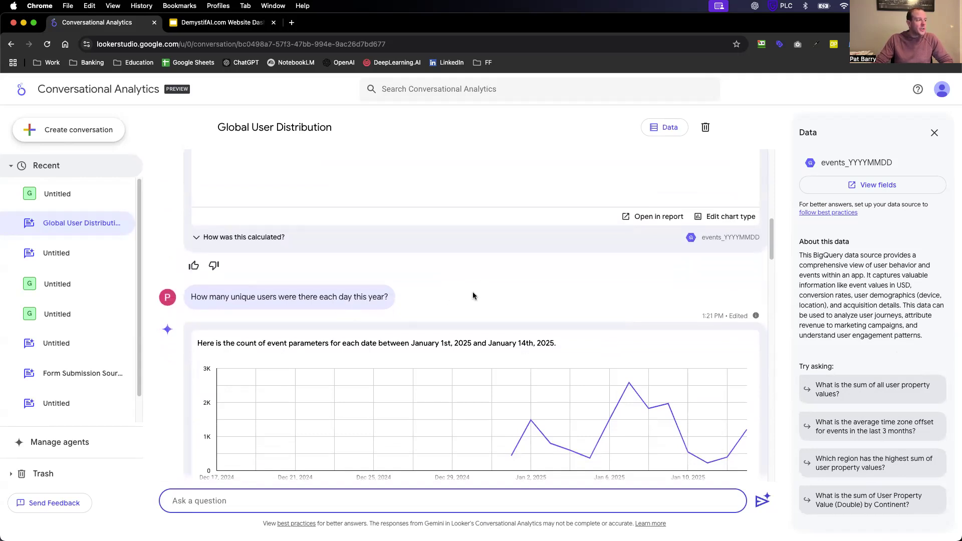
{"action": "scroll", "coordinate": [477, 285], "scroll_direction": "down", "scroll_amount": 3}
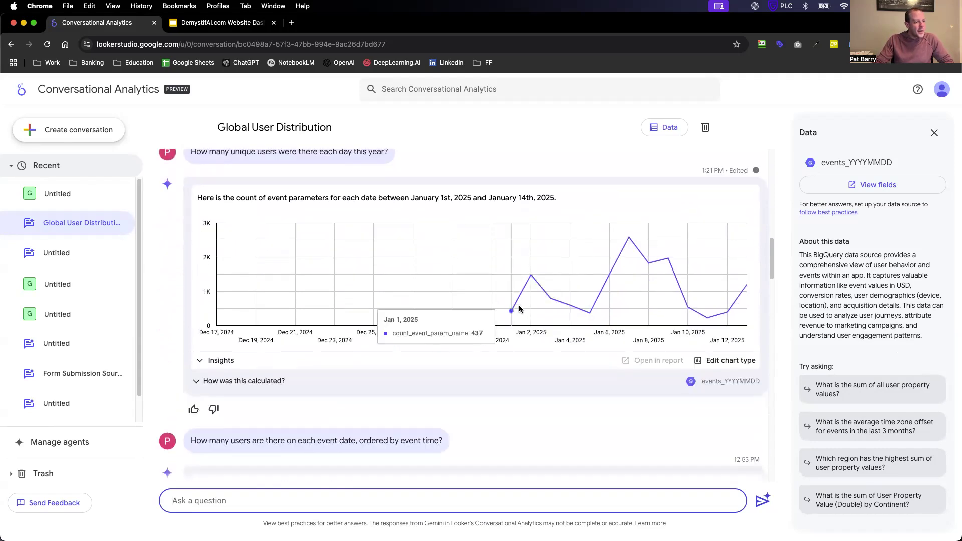
Step: Expand the insights and the calculation explanation for the daily unique users answer and read through both
{"action": "left_click", "coordinate": [223, 361]}
{"action": "left_click", "coordinate": [265, 422]}
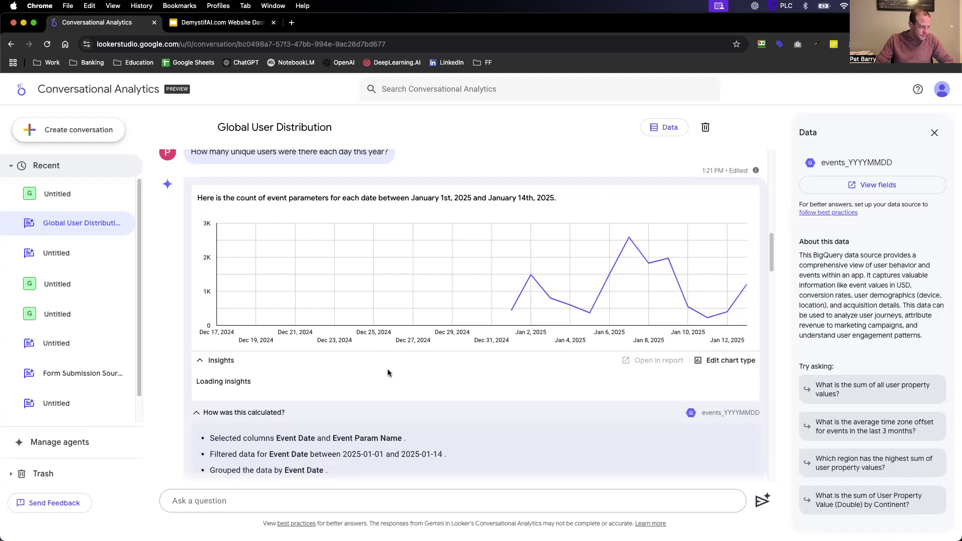
{"action": "scroll", "coordinate": [388, 373], "scroll_direction": "down", "scroll_amount": 1}
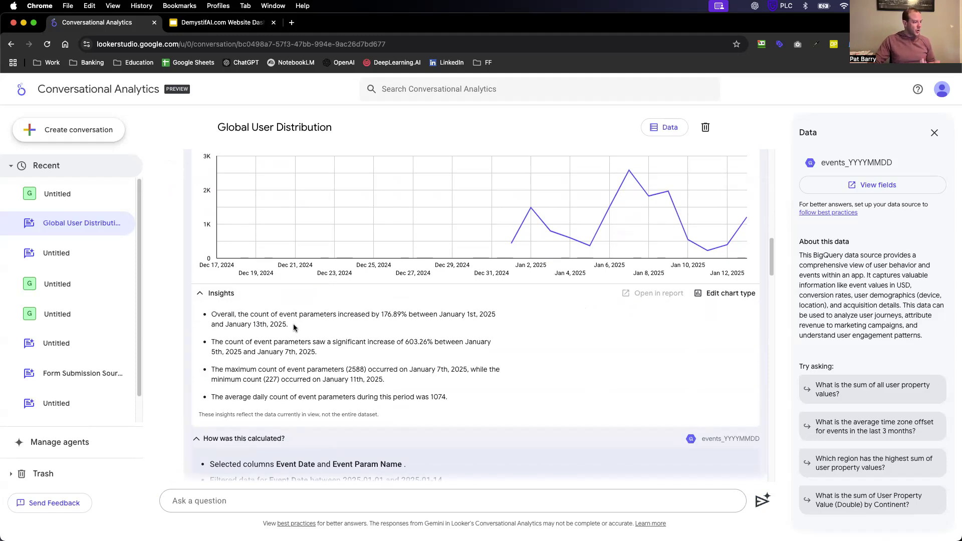
{"action": "scroll", "coordinate": [296, 327], "scroll_direction": "down", "scroll_amount": 1}
{"action": "scroll", "coordinate": [293, 329], "scroll_direction": "down", "scroll_amount": 1}
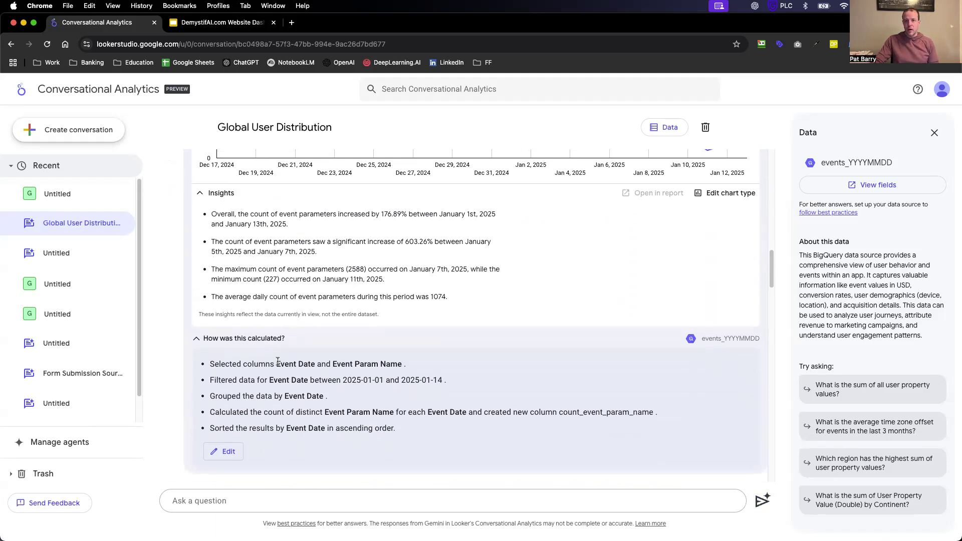
Step: Edit the calculation of the daily unique users answer, replacing Event Param Name with Device Category, and update the answer
{"action": "left_click", "coordinate": [225, 452]}
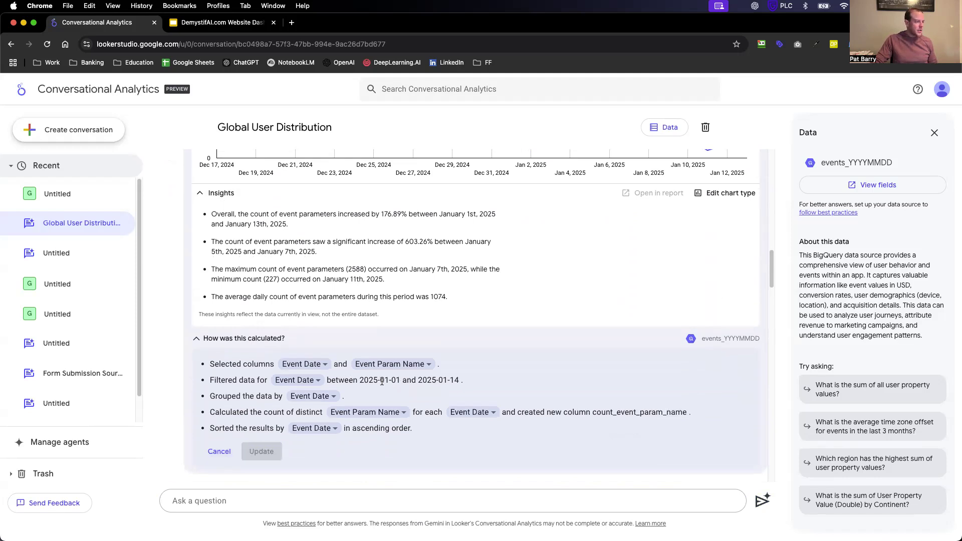
{"action": "left_click", "coordinate": [392, 367]}
{"action": "scroll", "coordinate": [448, 424], "scroll_direction": "down", "scroll_amount": 3}
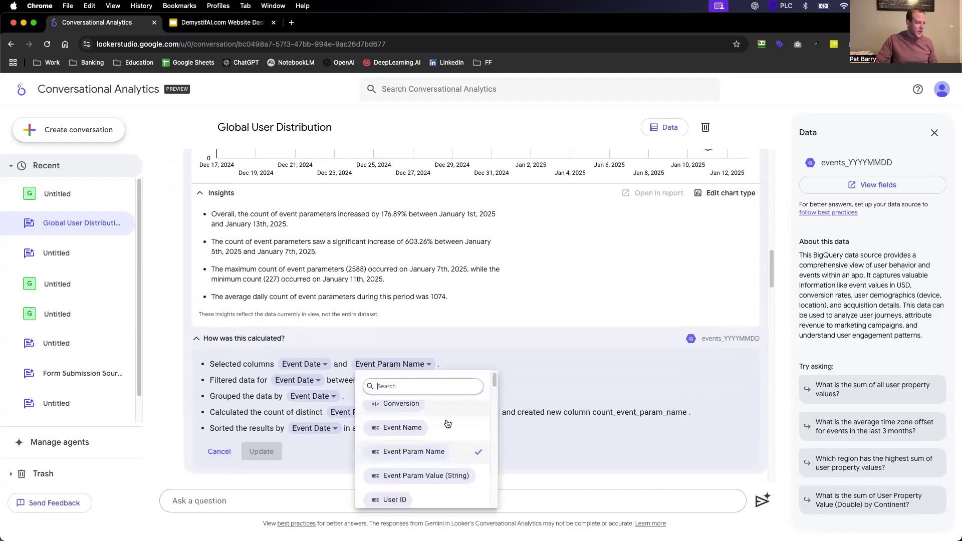
{"action": "scroll", "coordinate": [447, 425], "scroll_direction": "down", "scroll_amount": 5}
{"action": "scroll", "coordinate": [415, 468], "scroll_direction": "up", "scroll_amount": 2}
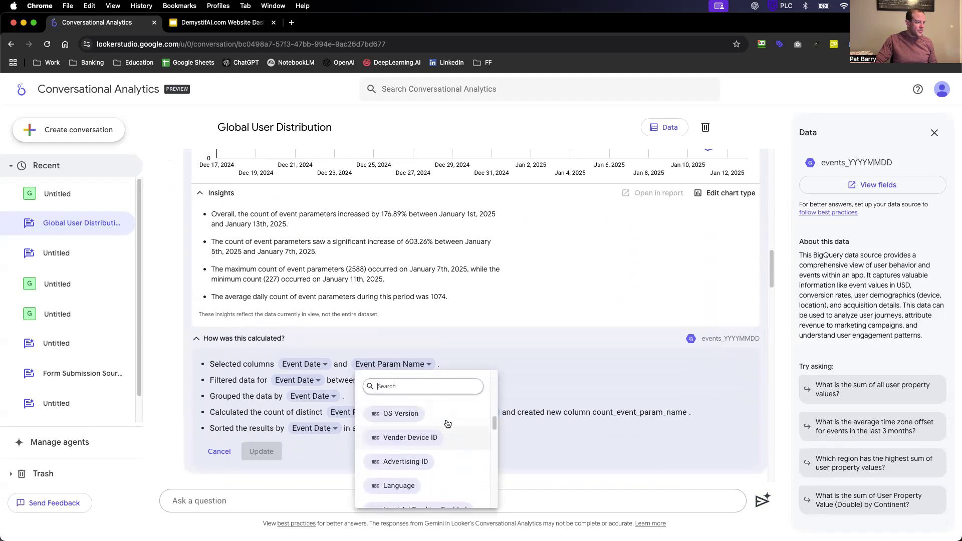
{"action": "scroll", "coordinate": [460, 470], "scroll_direction": "up", "scroll_amount": 3}
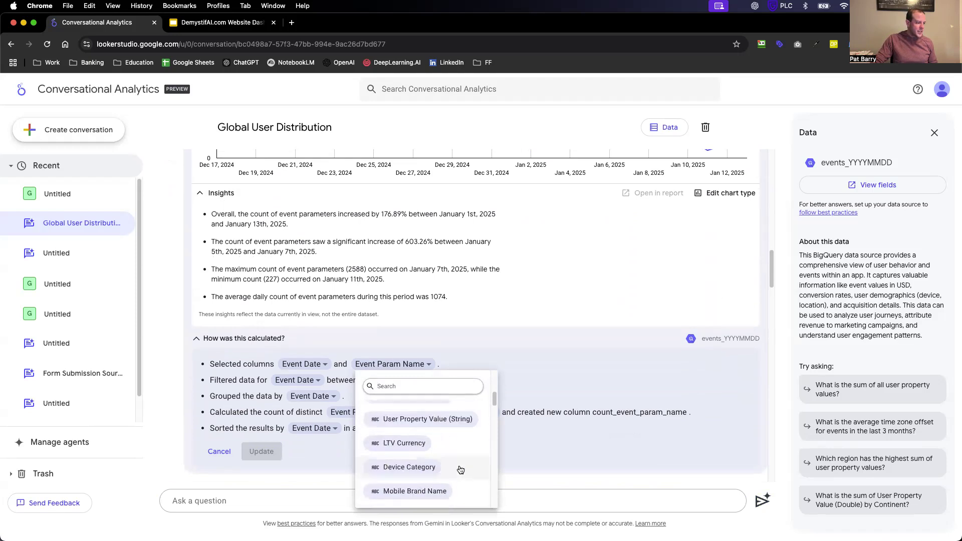
{"action": "left_click", "coordinate": [410, 467]}
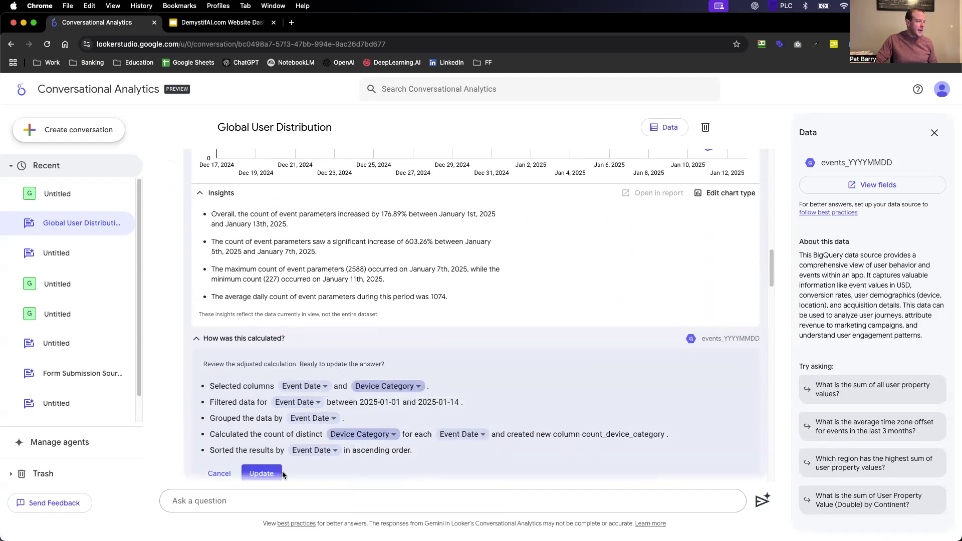
{"action": "left_click", "coordinate": [278, 473]}
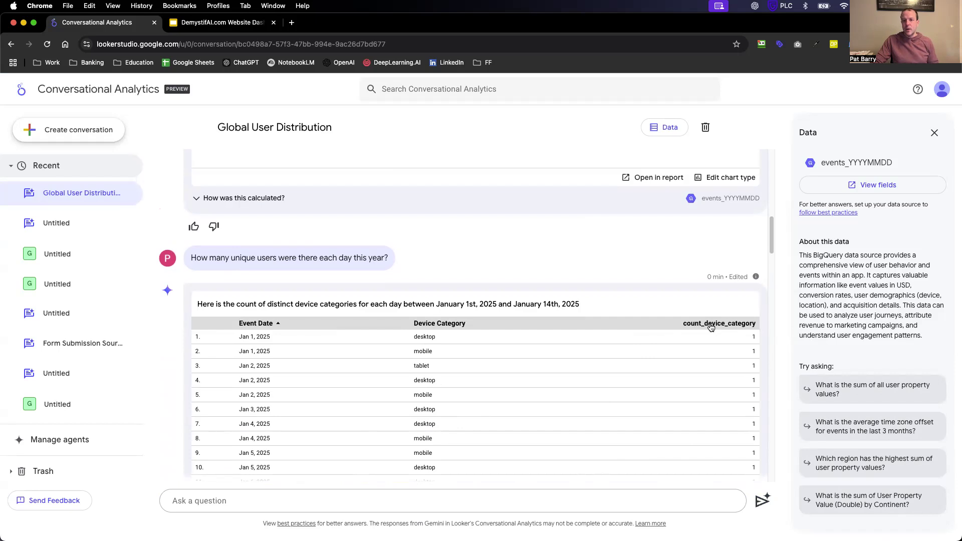
Step: Review the updated device category answer and the following exchanges on users by event date, page views and acquired medium trends
{"action": "scroll", "coordinate": [711, 327], "scroll_direction": "down", "scroll_amount": 10}
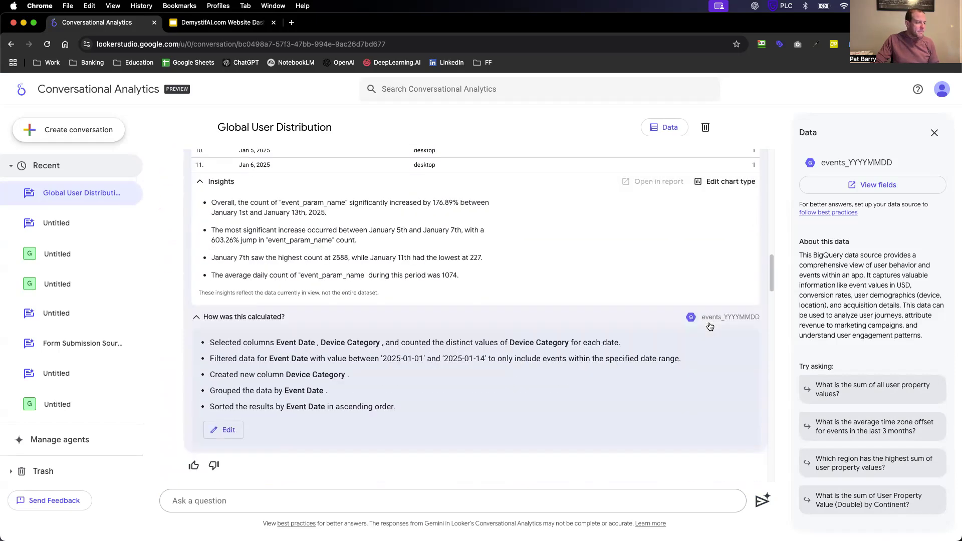
{"action": "scroll", "coordinate": [710, 326], "scroll_direction": "down", "scroll_amount": 3}
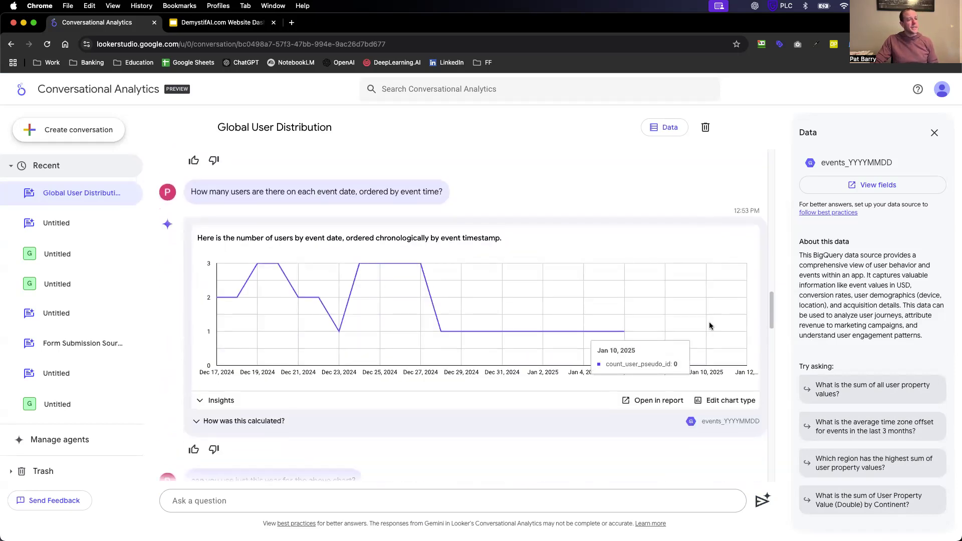
{"action": "scroll", "coordinate": [542, 450], "scroll_direction": "down", "scroll_amount": 2}
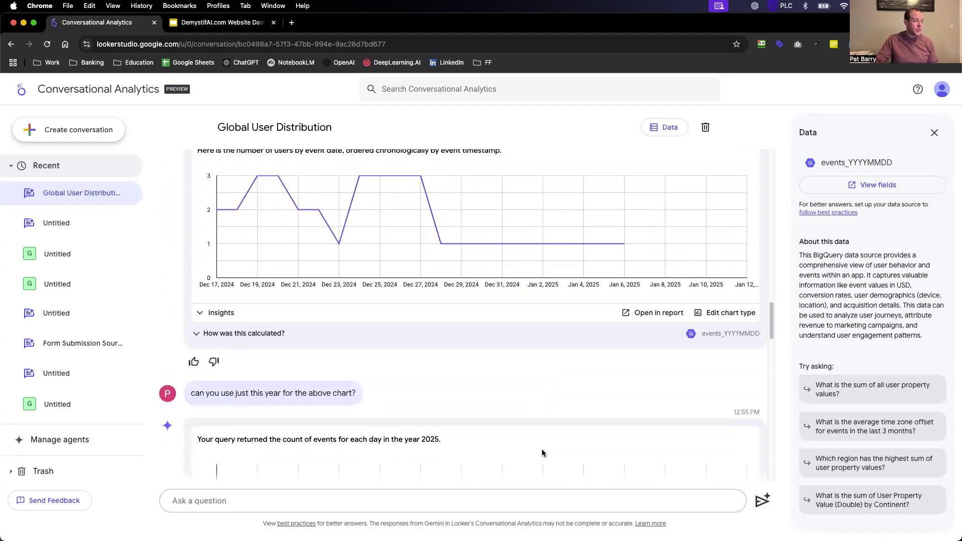
{"action": "scroll", "coordinate": [543, 453], "scroll_direction": "down", "scroll_amount": 7}
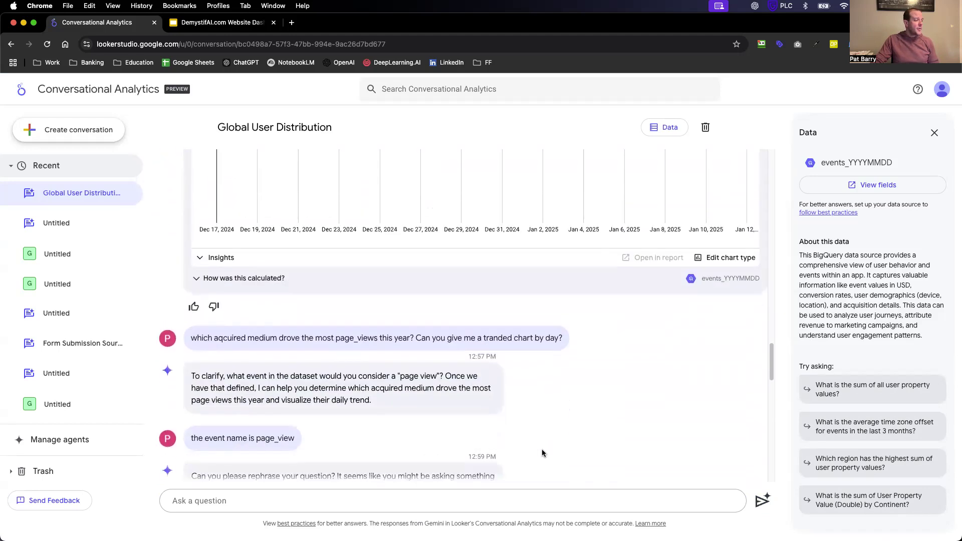
{"action": "scroll", "coordinate": [523, 404], "scroll_direction": "down", "scroll_amount": 2}
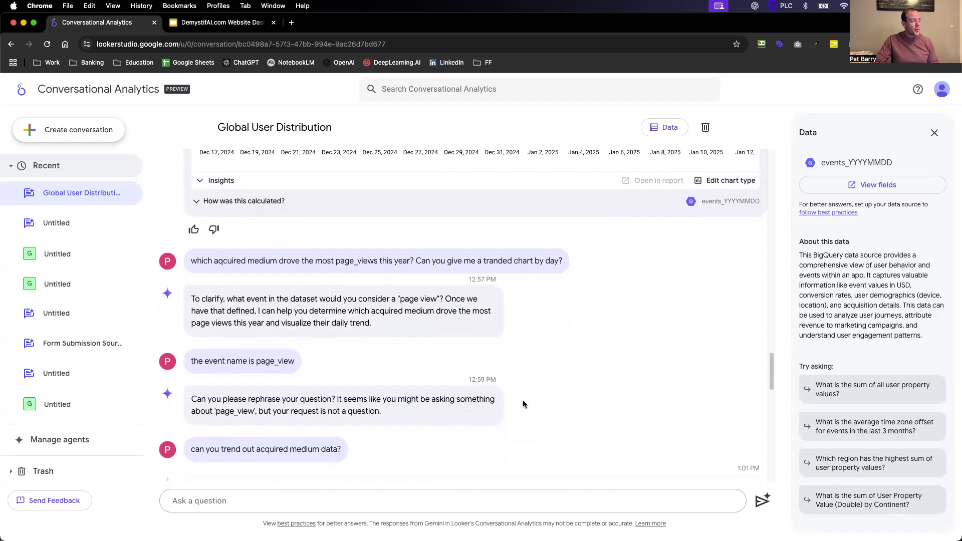
{"action": "scroll", "coordinate": [523, 404], "scroll_direction": "down", "scroll_amount": 2}
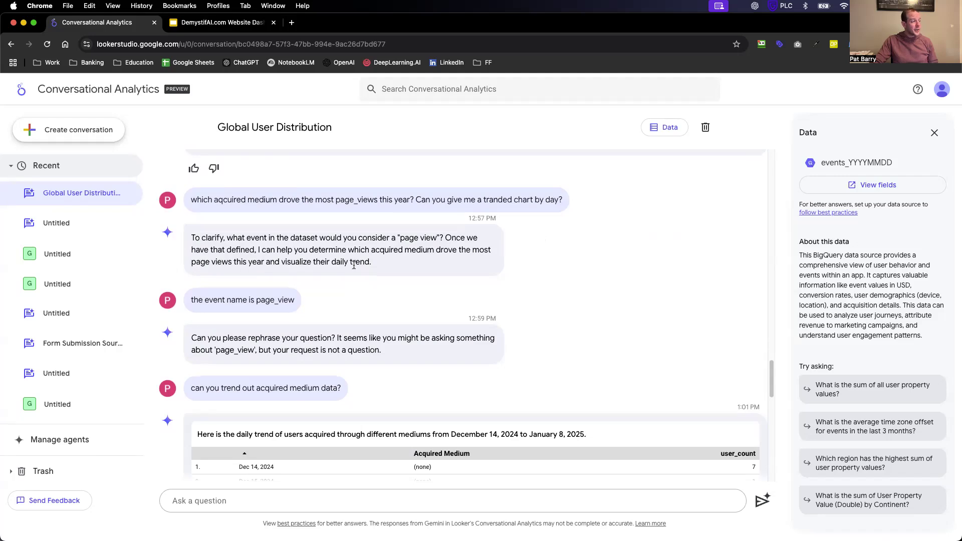
{"action": "scroll", "coordinate": [353, 267], "scroll_direction": "down", "scroll_amount": 2}
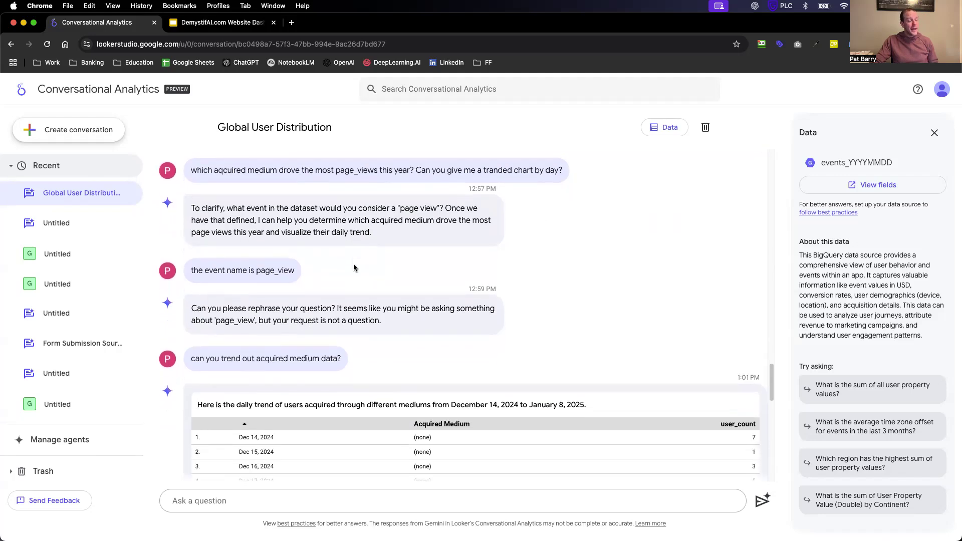
{"action": "scroll", "coordinate": [354, 267], "scroll_direction": "down", "scroll_amount": 2}
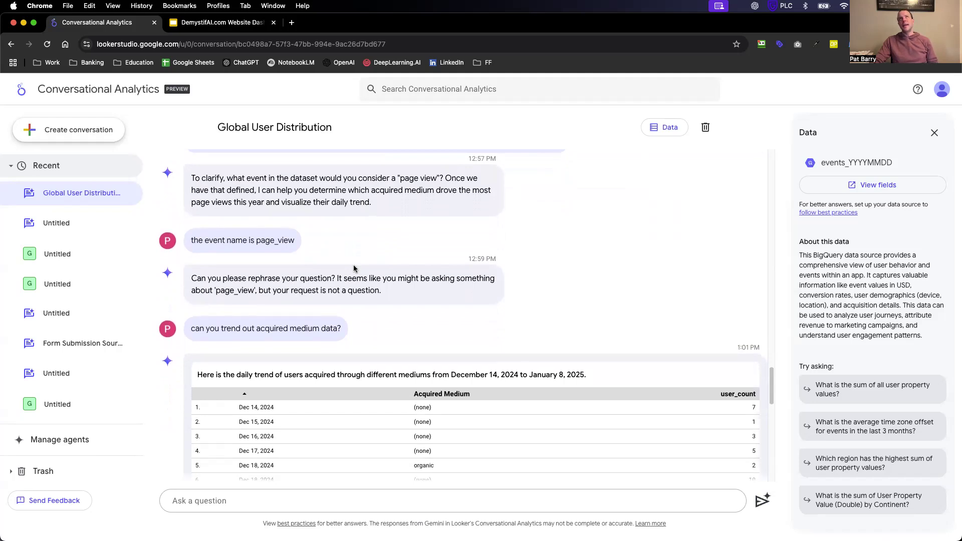
{"action": "scroll", "coordinate": [353, 269], "scroll_direction": "down", "scroll_amount": 4}
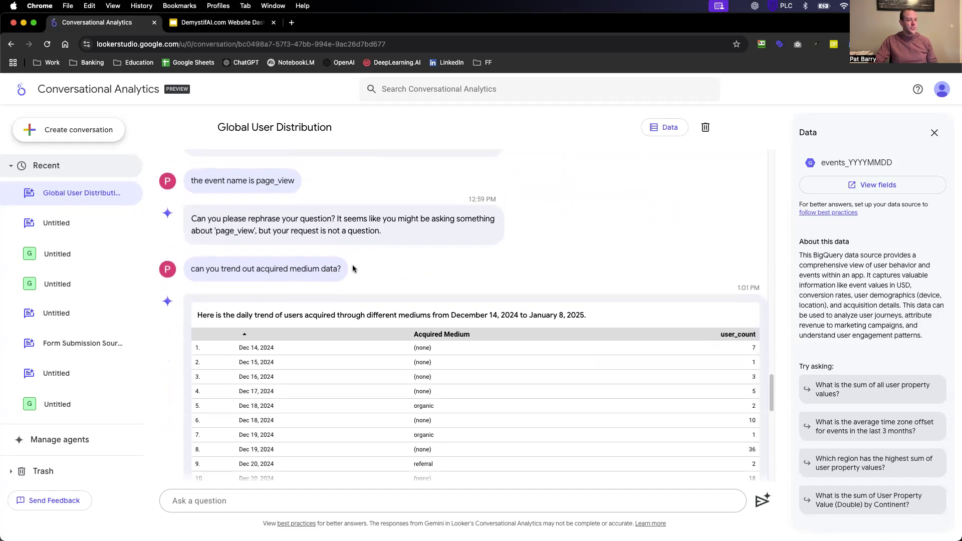
{"action": "scroll", "coordinate": [353, 268], "scroll_direction": "down", "scroll_amount": 10}
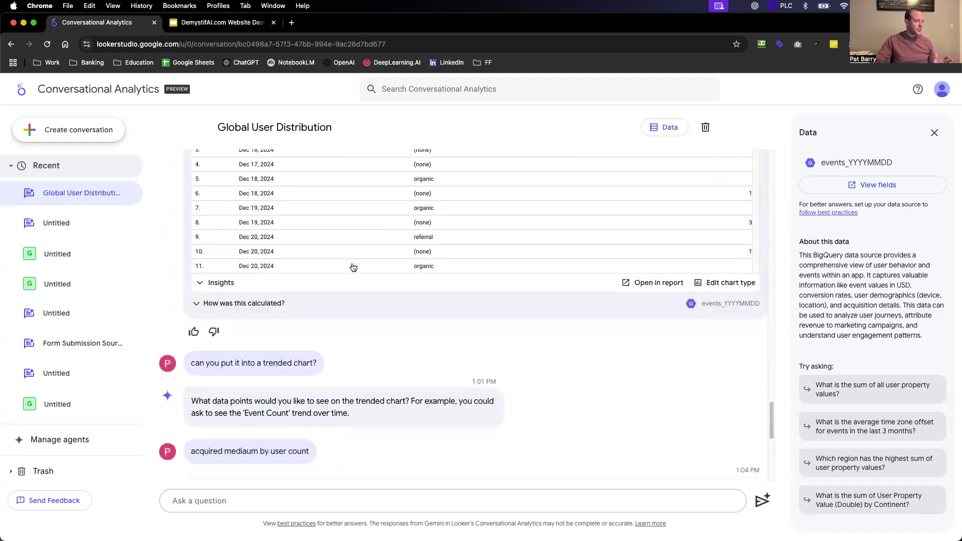
Step: View the fields of the events_YYYYMMDD data source and return to the end of the Global User Distribution conversation
{"action": "left_click", "coordinate": [866, 186]}
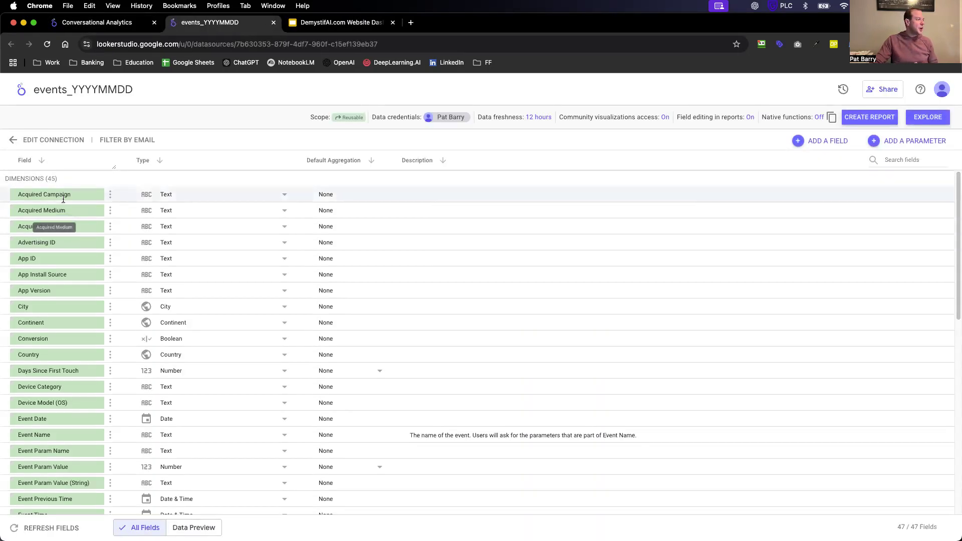
{"action": "scroll", "coordinate": [64, 266], "scroll_direction": "down", "scroll_amount": 3}
{"action": "scroll", "coordinate": [63, 266], "scroll_direction": "down", "scroll_amount": 7}
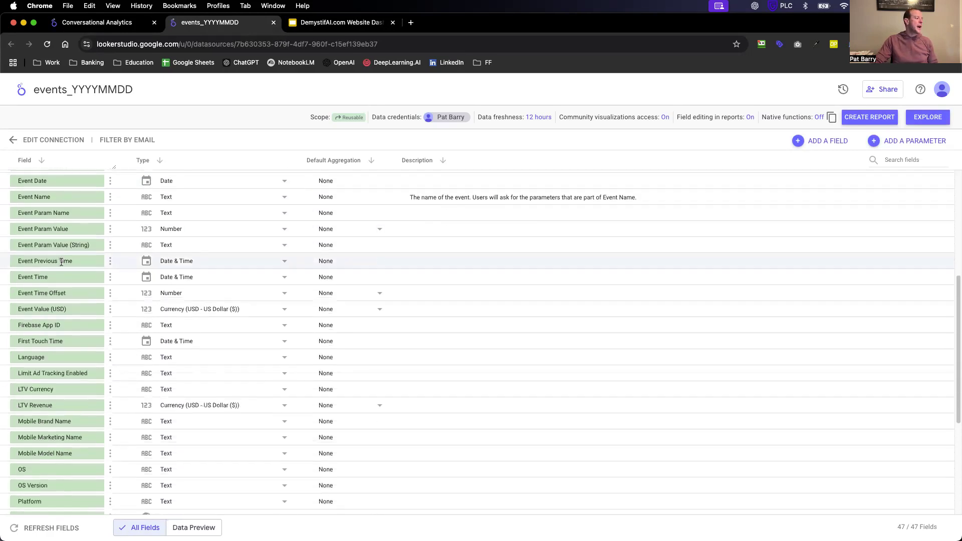
{"action": "left_click", "coordinate": [95, 22]}
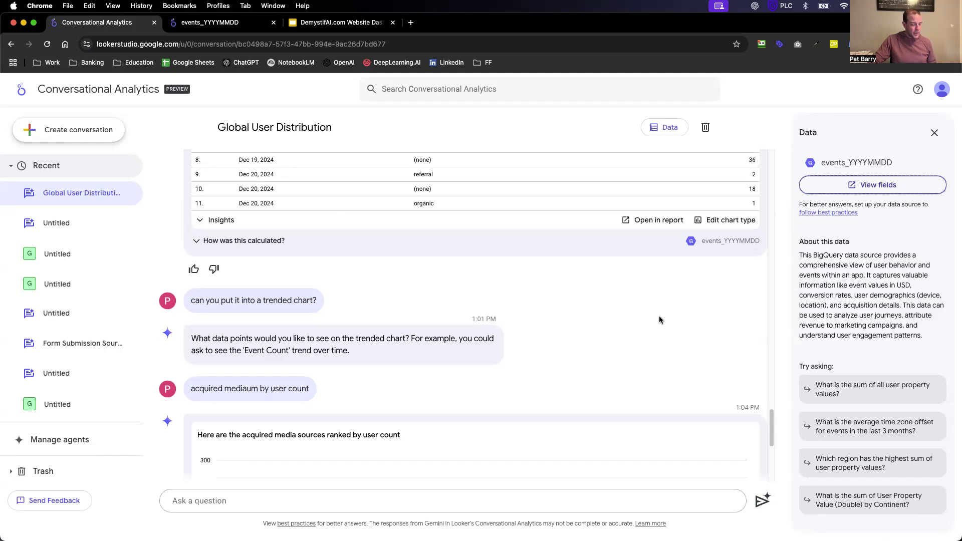
{"action": "scroll", "coordinate": [659, 320], "scroll_direction": "down", "scroll_amount": 6}
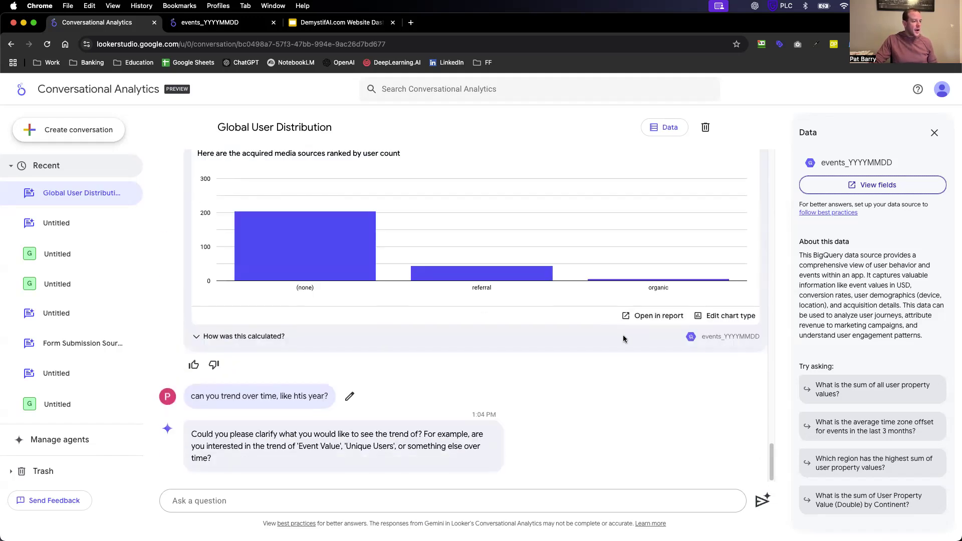
Step: Open the Form Submission Sources conversation and review its questions and answers about the session_start event
{"action": "left_click", "coordinate": [65, 344]}
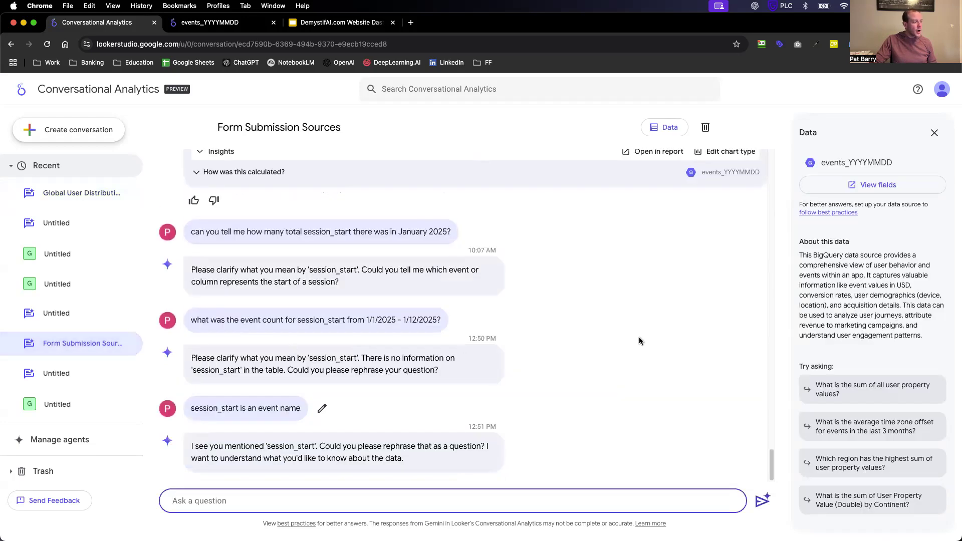
{"action": "scroll", "coordinate": [603, 332], "scroll_direction": "up", "scroll_amount": 5}
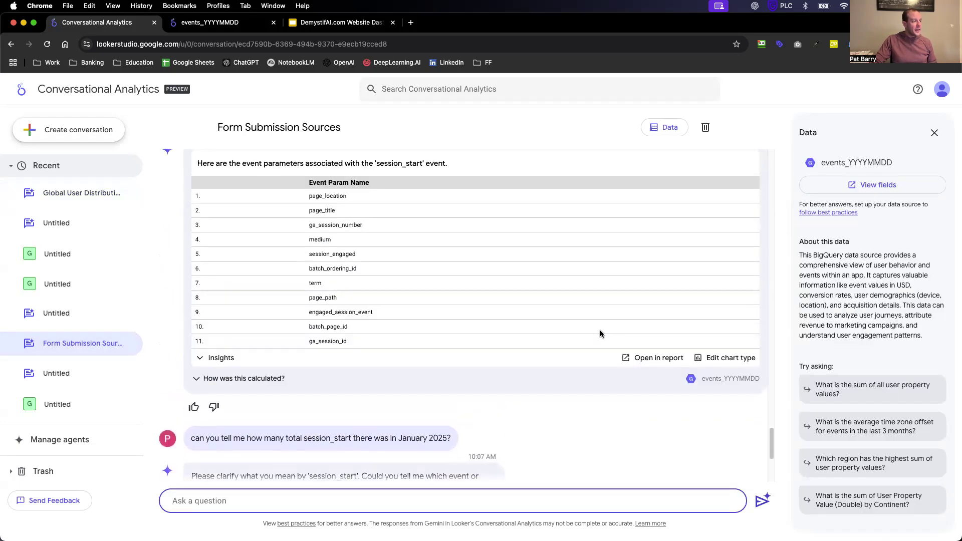
{"action": "scroll", "coordinate": [600, 334], "scroll_direction": "down", "scroll_amount": 3}
{"action": "scroll", "coordinate": [603, 383], "scroll_direction": "down", "scroll_amount": 5}
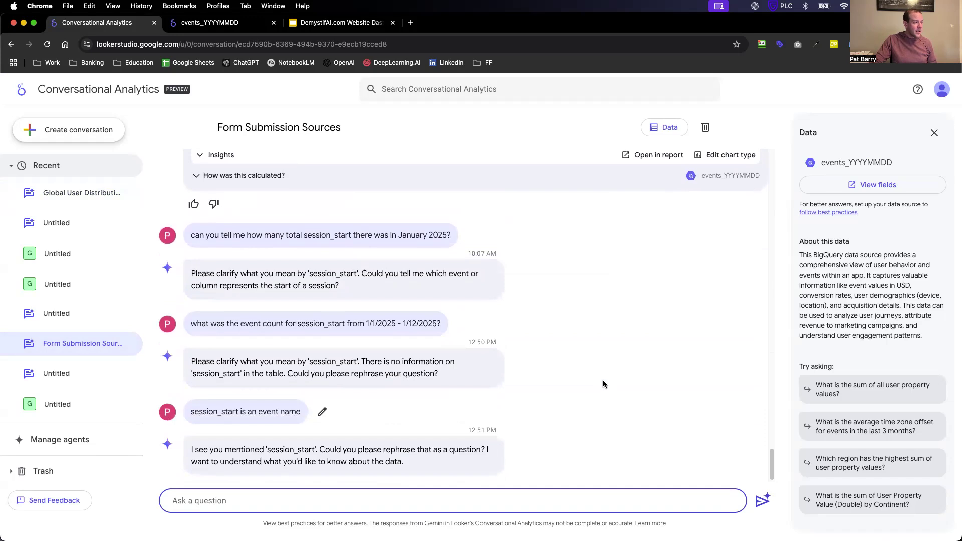